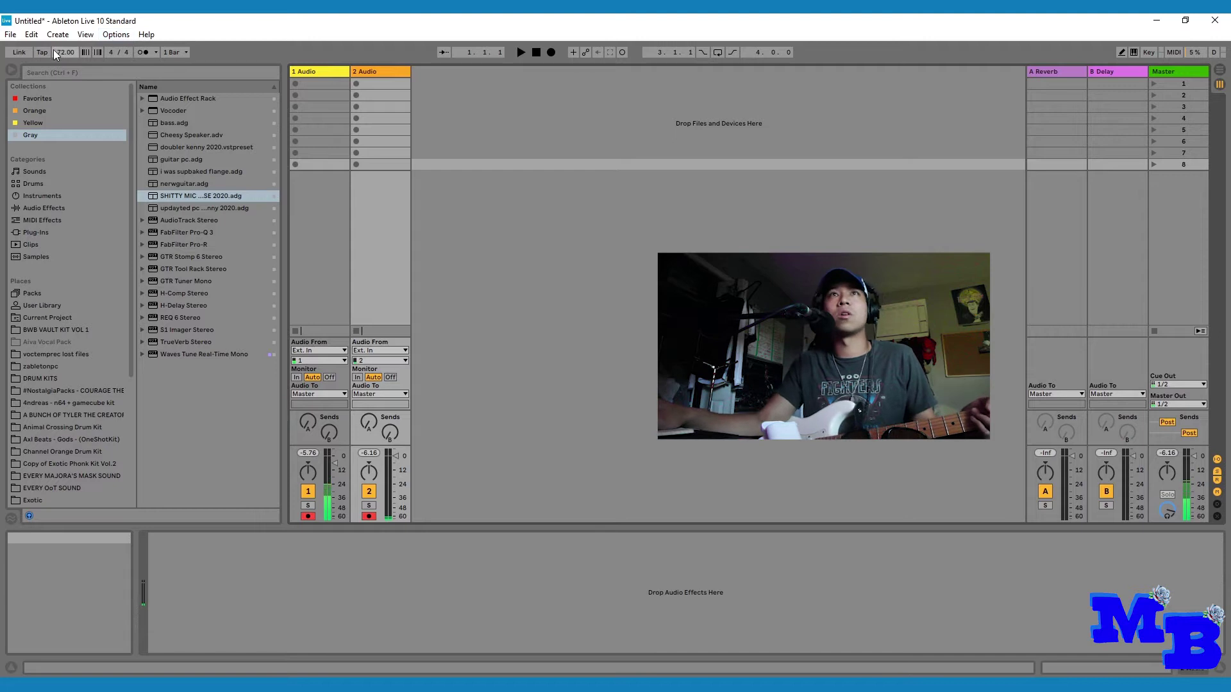
# Choose BEHRINGER USB AUDIO as the ASIO audio device in the audio preferences.
pyautogui.click(104, 35)
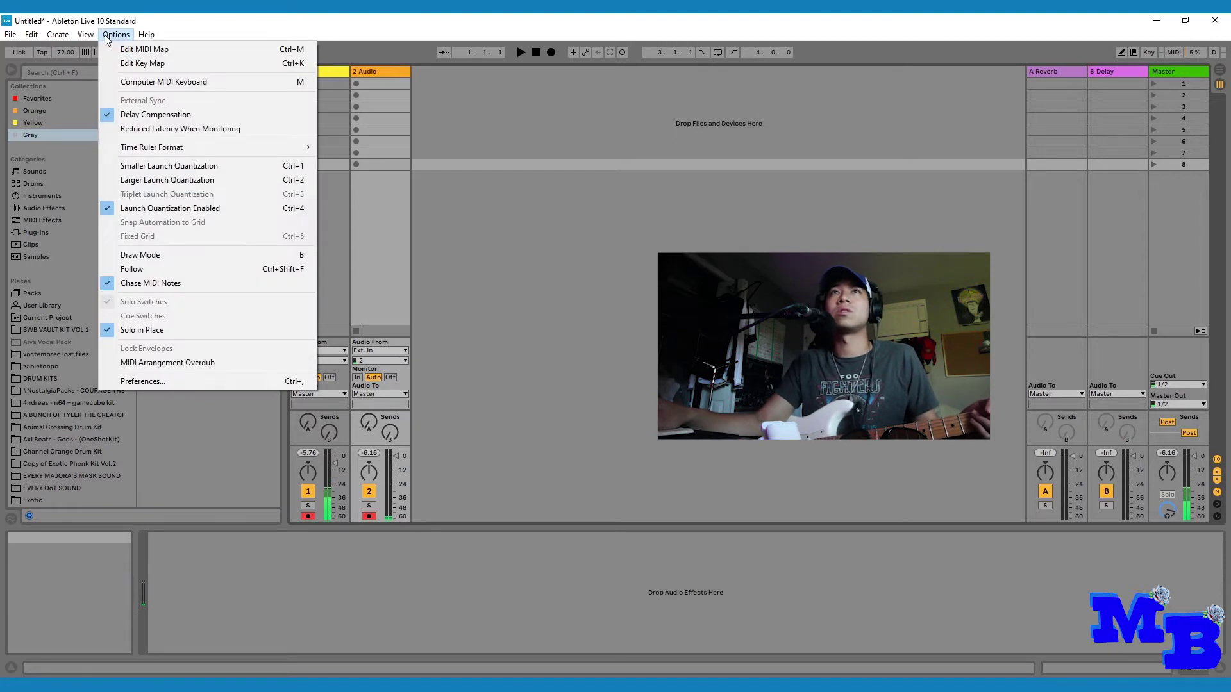
pyautogui.click(159, 381)
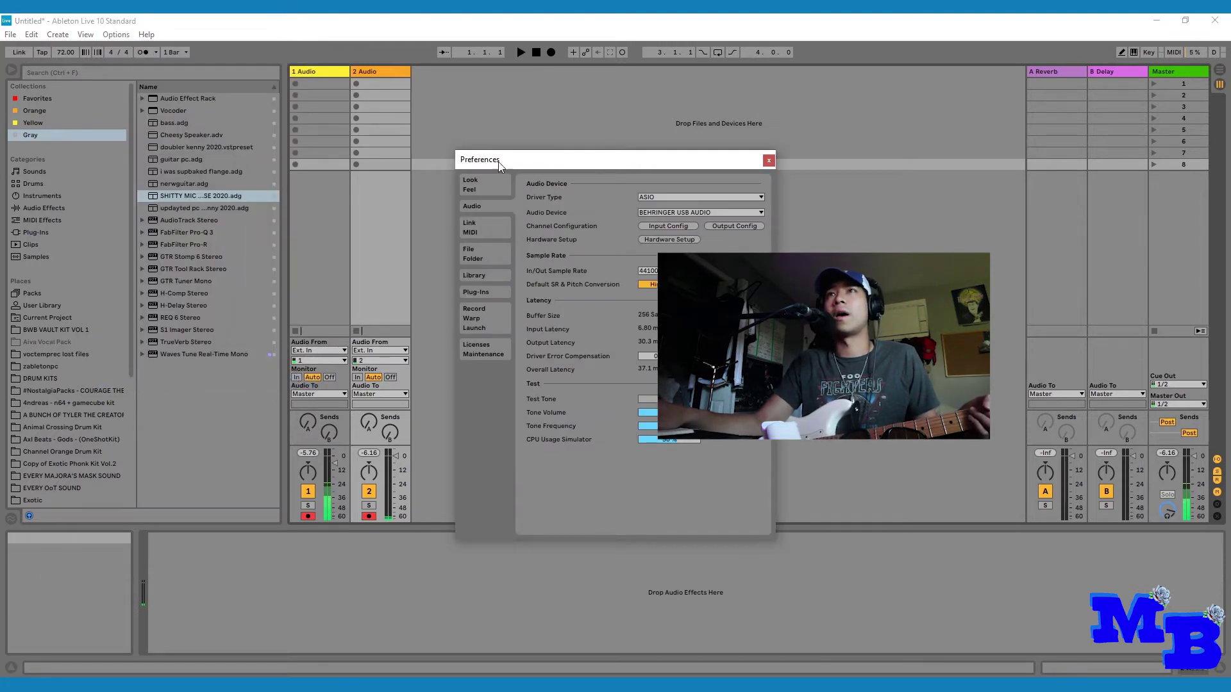
pyautogui.moveTo(634, 163); pyautogui.dragTo(505, 129)
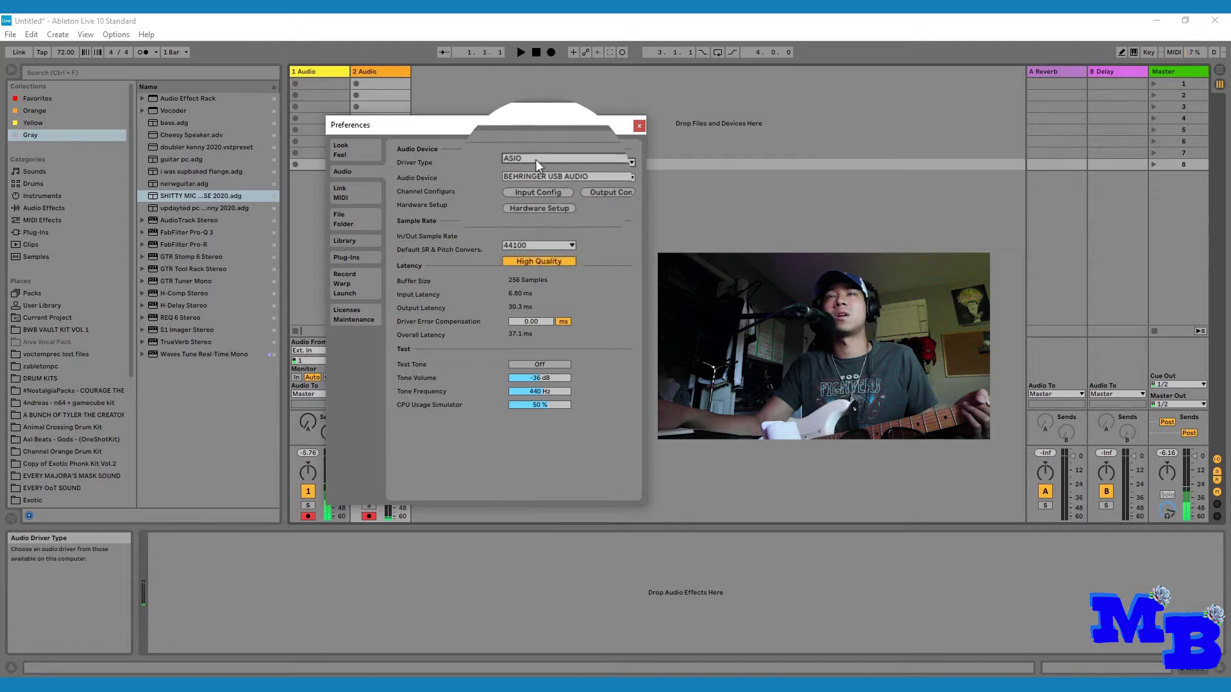
pyautogui.click(552, 176)
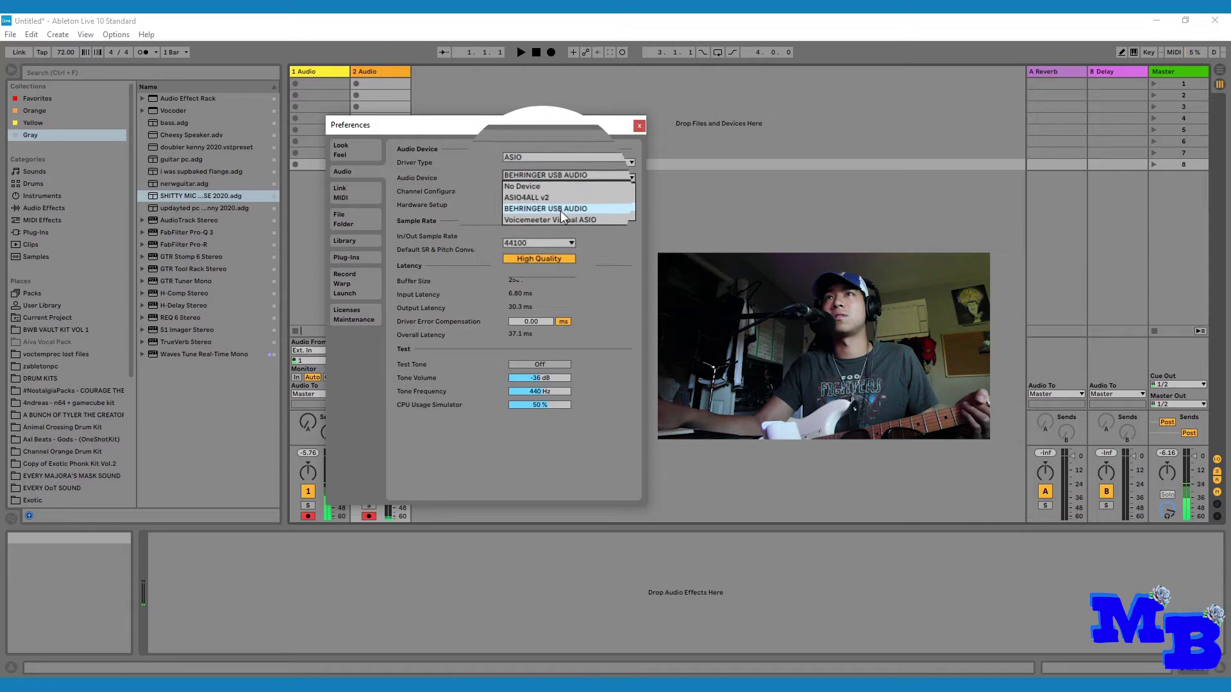
pyautogui.click(561, 211)
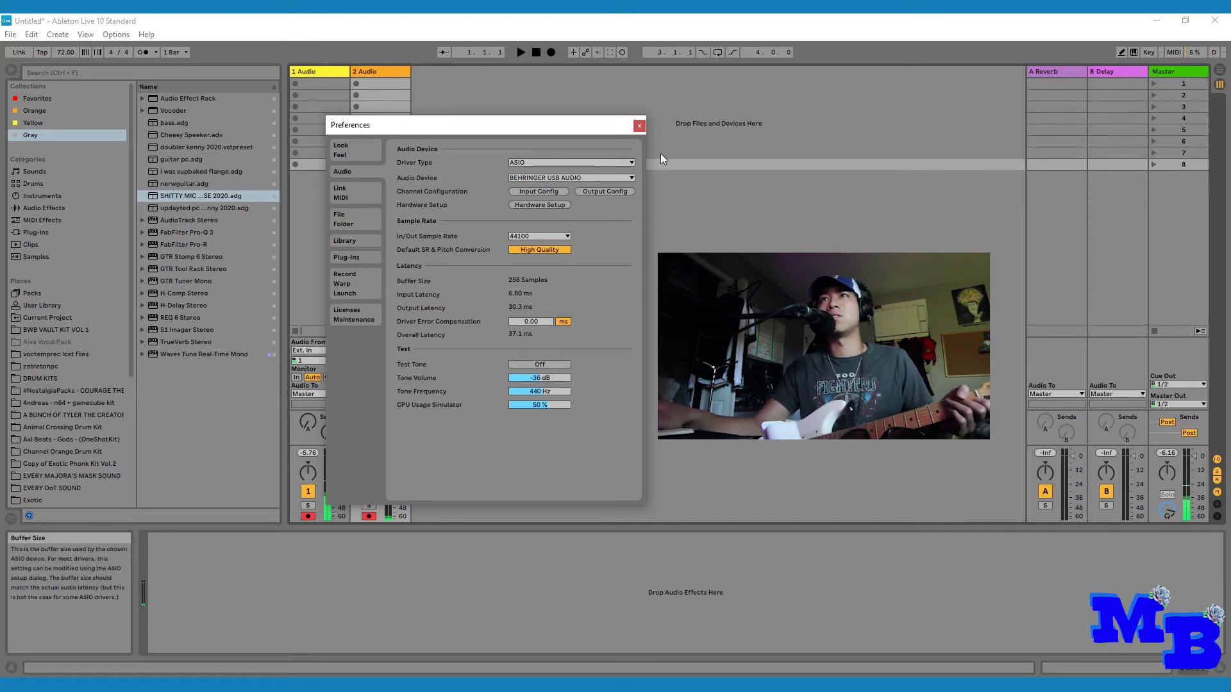
pyautogui.click(639, 127)
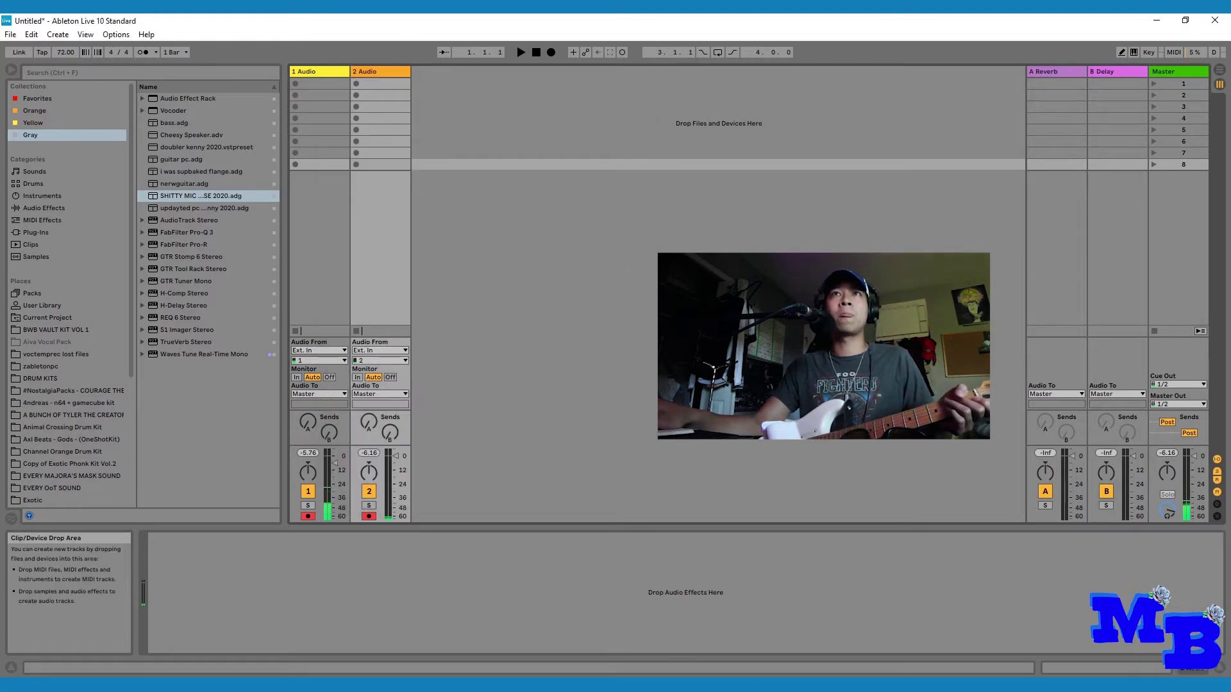
# Compare the effect chains on the first and second audio tracks.
pyautogui.click(333, 71)
pyautogui.click(391, 73)
pyautogui.press('Left')
pyautogui.click(376, 71)
pyautogui.click(338, 74)
pyautogui.click(358, 72)
pyautogui.click(335, 72)
pyautogui.click(382, 72)
pyautogui.click(309, 72)
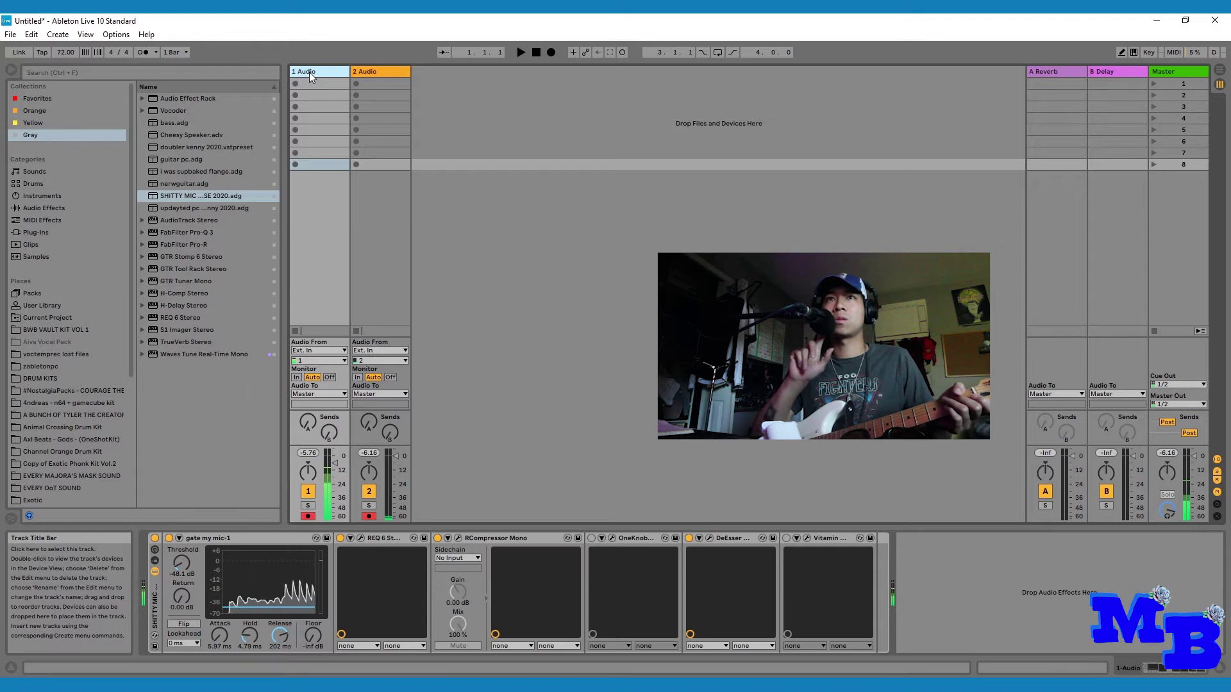
pyautogui.click(383, 75)
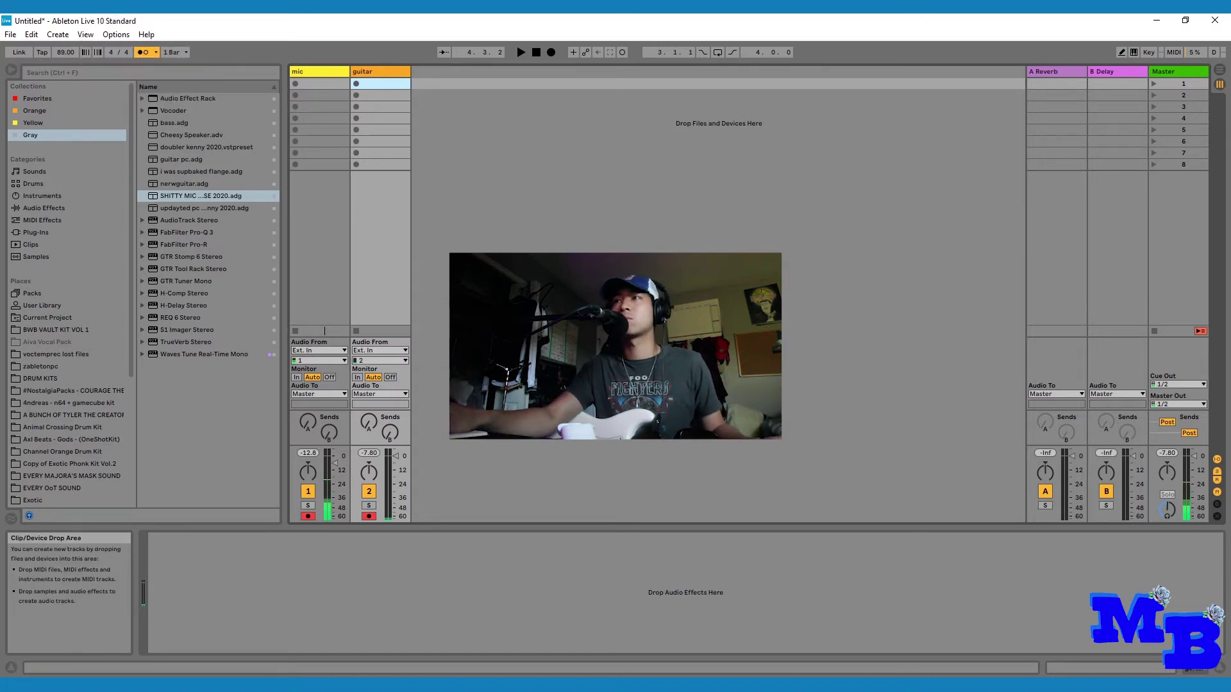
# Lower the cue volume while the metronome plays and set the project tempo to 91 BPM.
pyautogui.click(516, 52)
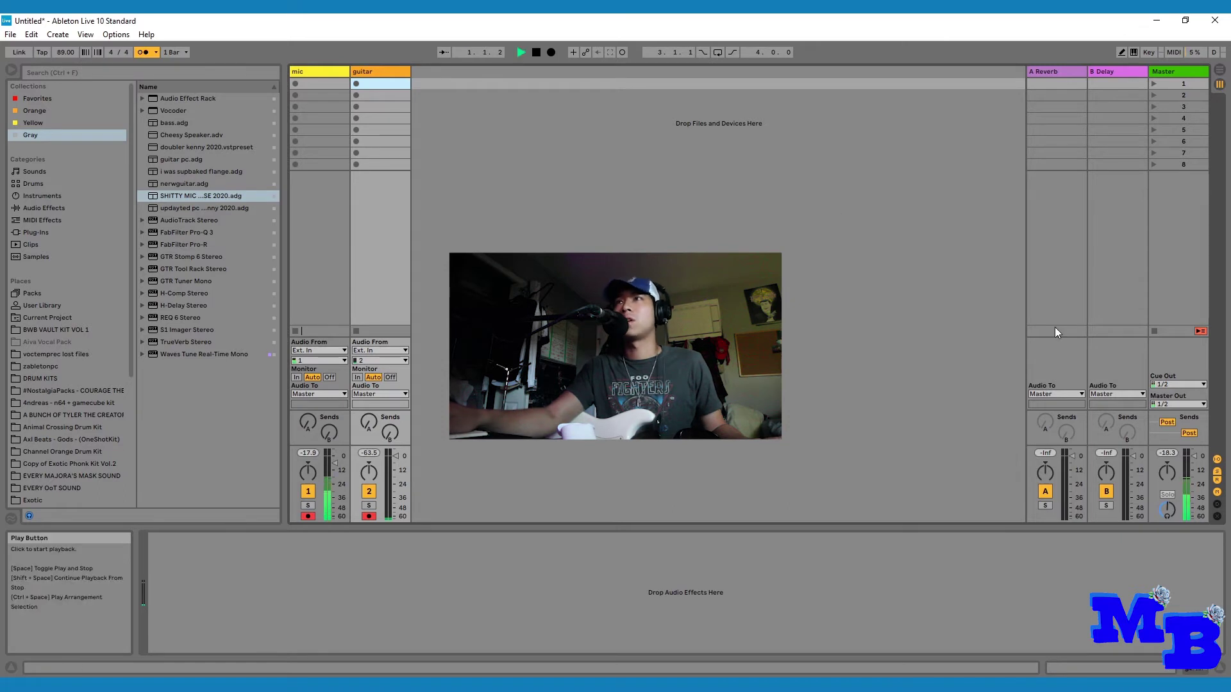
pyautogui.moveTo(1171, 511); pyautogui.dragTo(1172, 528)
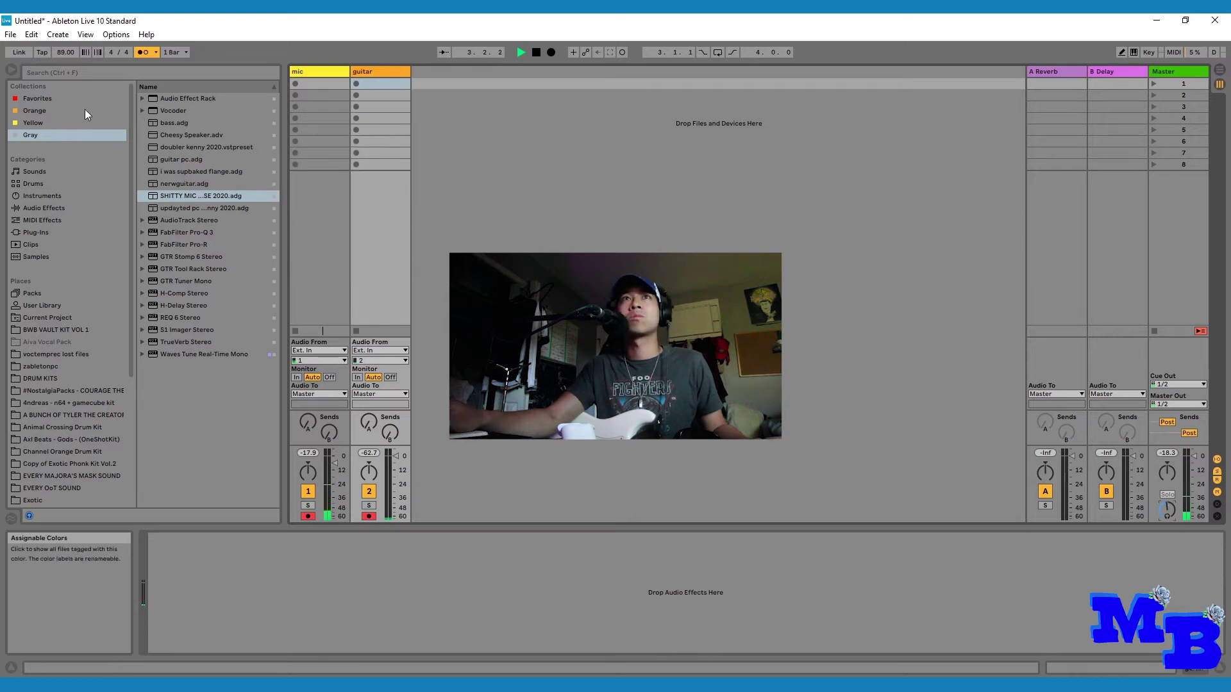
pyautogui.moveTo(66, 57); pyautogui.dragTo(66, 49)
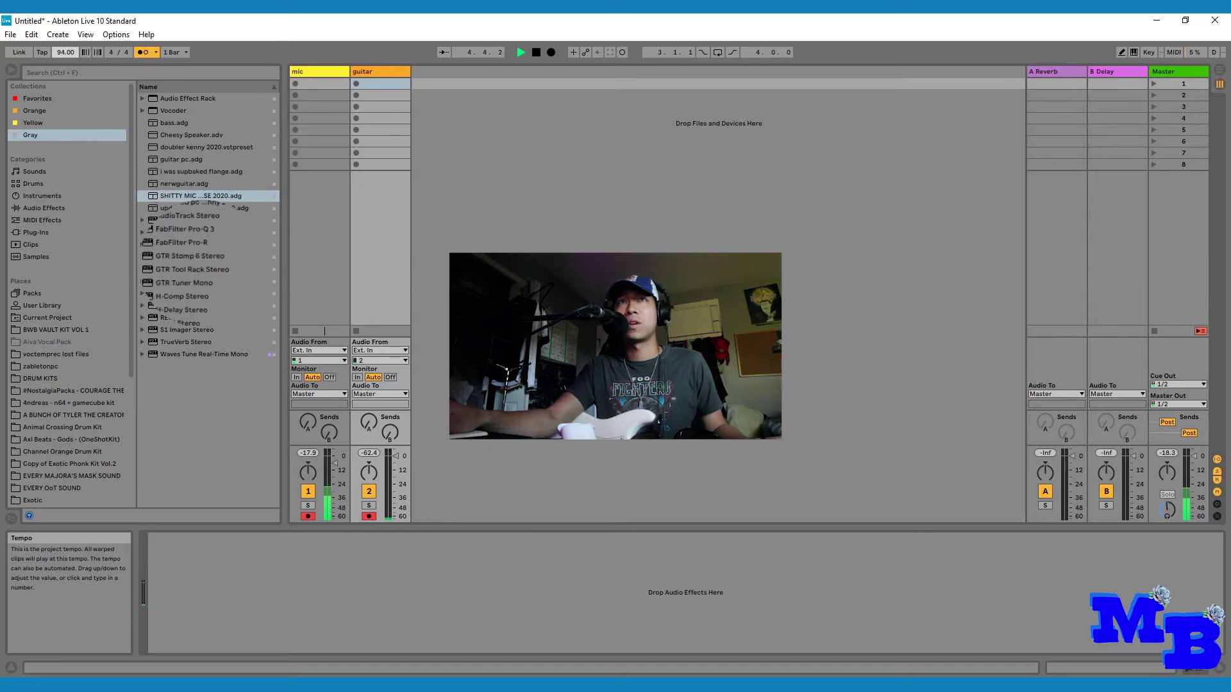
pyautogui.click(536, 52)
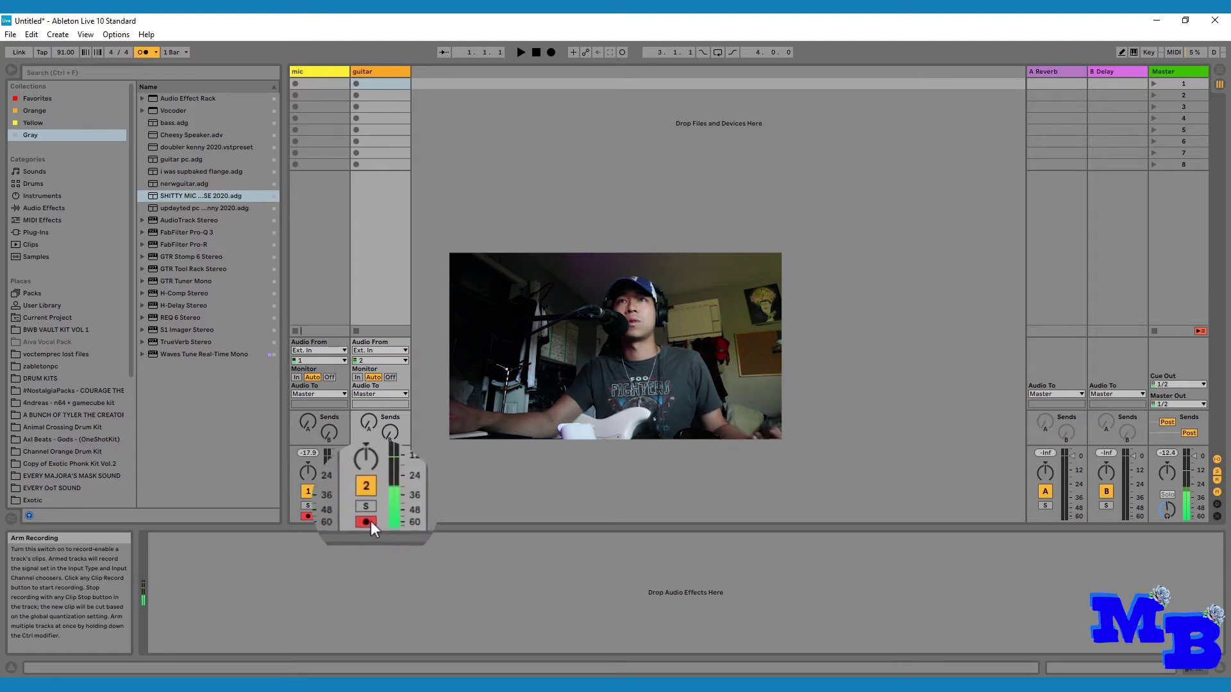
# Record a guitar phrase into the guitar track's first slot and shorten the clip's loop to its first two bars.
pyautogui.click(355, 83)
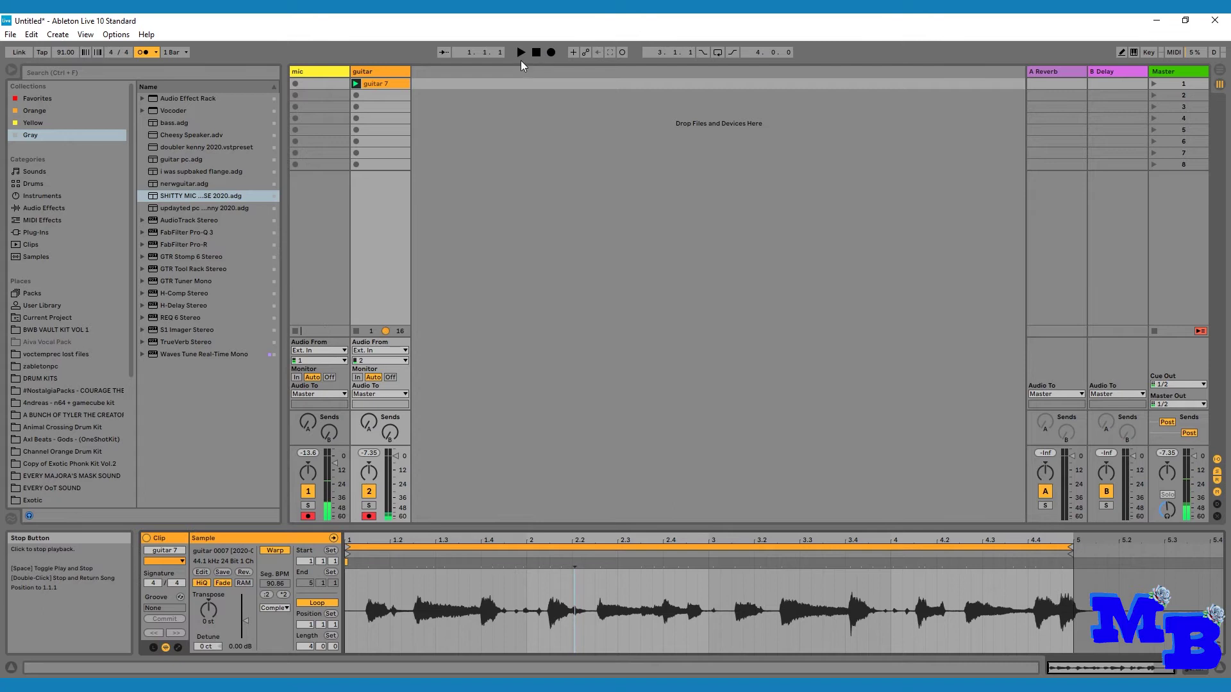
pyautogui.click(523, 55)
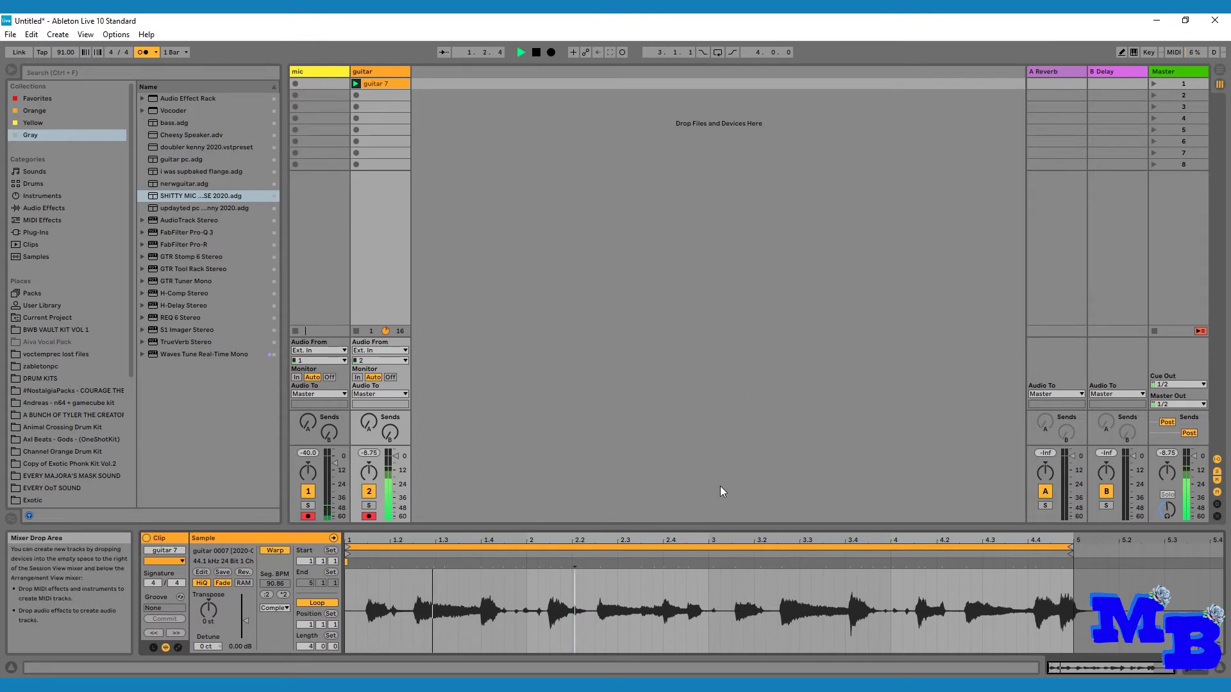
pyautogui.moveTo(690, 531); pyautogui.dragTo(689, 344)
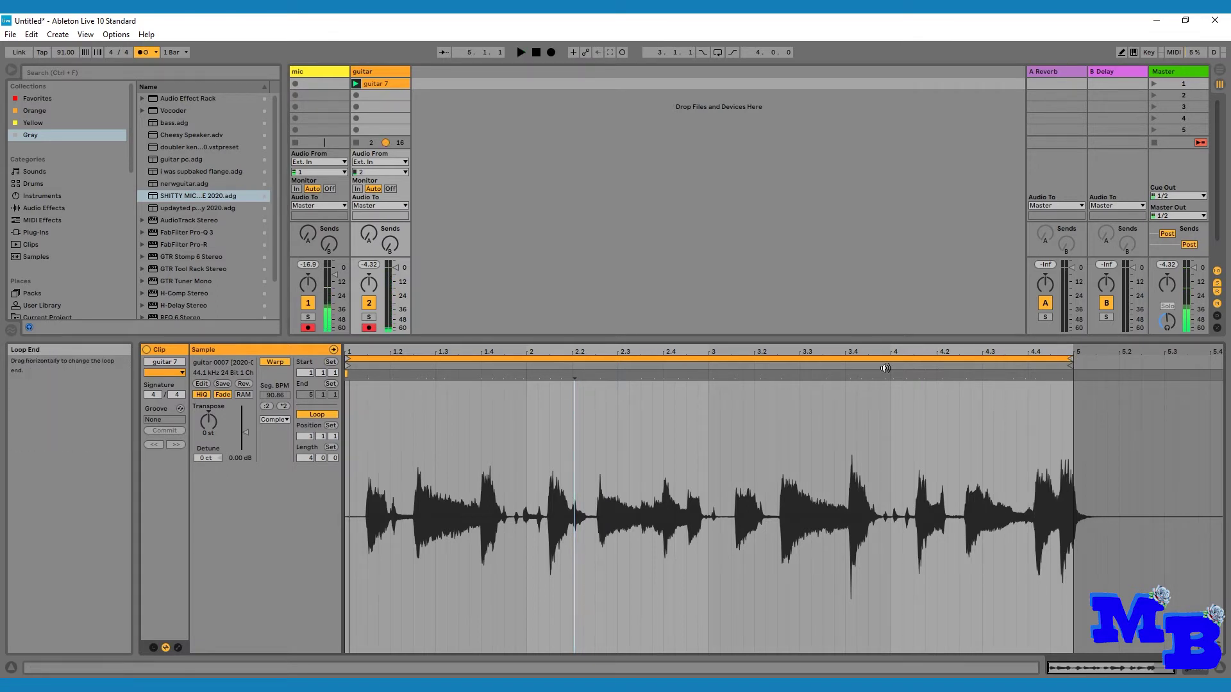
pyautogui.moveTo(1074, 361)
pyautogui.mouseDown()
pyautogui.moveTo(709, 356)
pyautogui.moveTo(708, 375)
pyautogui.mouseUp()
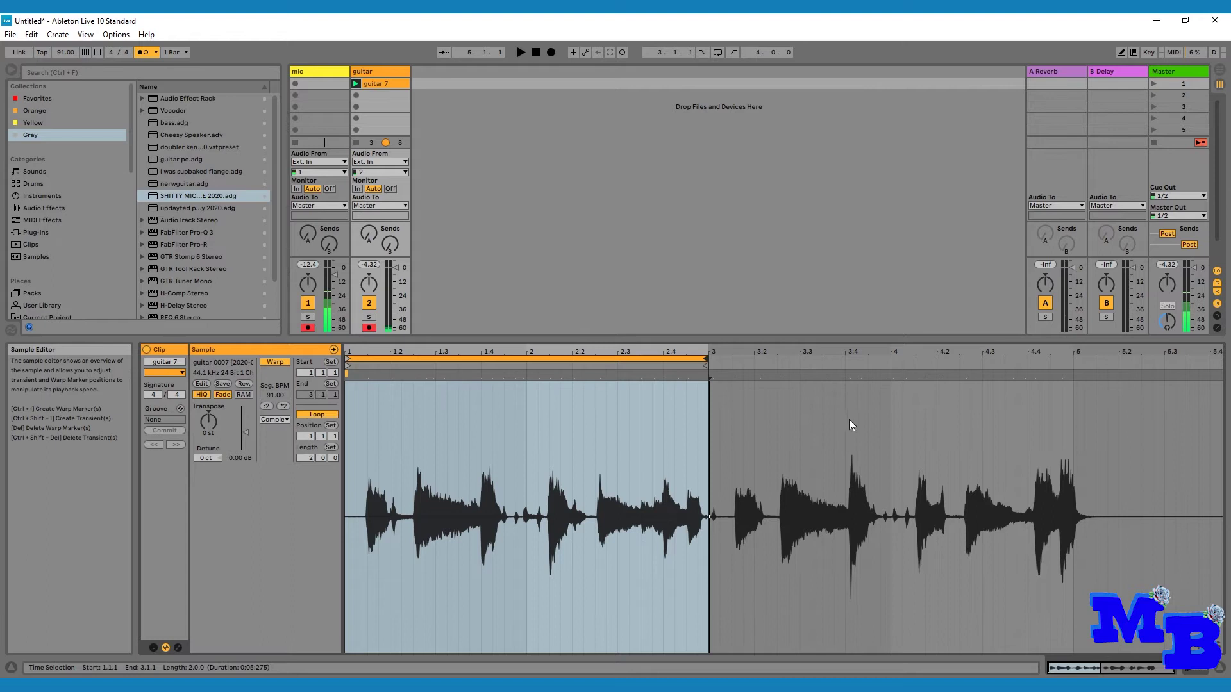
pyautogui.press('space')
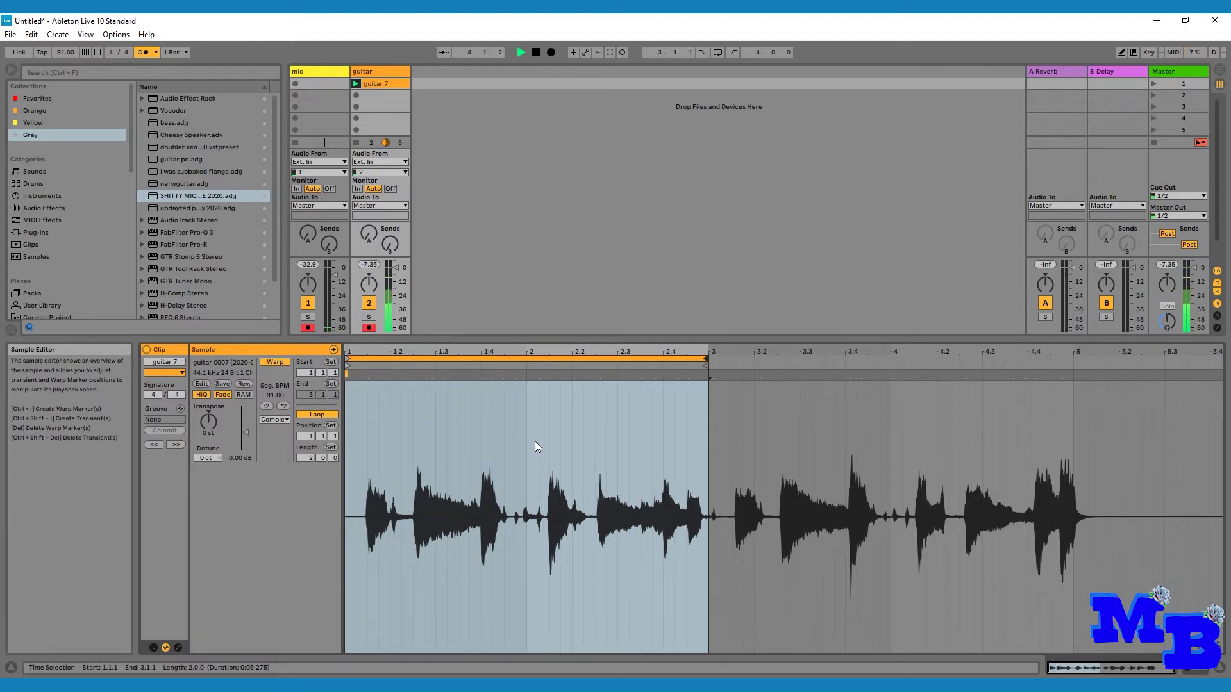
pyautogui.press('space')
# Add warp markers just after 2.2 and at 2.3.3, and move the note attack between them earlier to 2.2.3.
pyautogui.moveTo(613, 352); pyautogui.dragTo(628, 397)
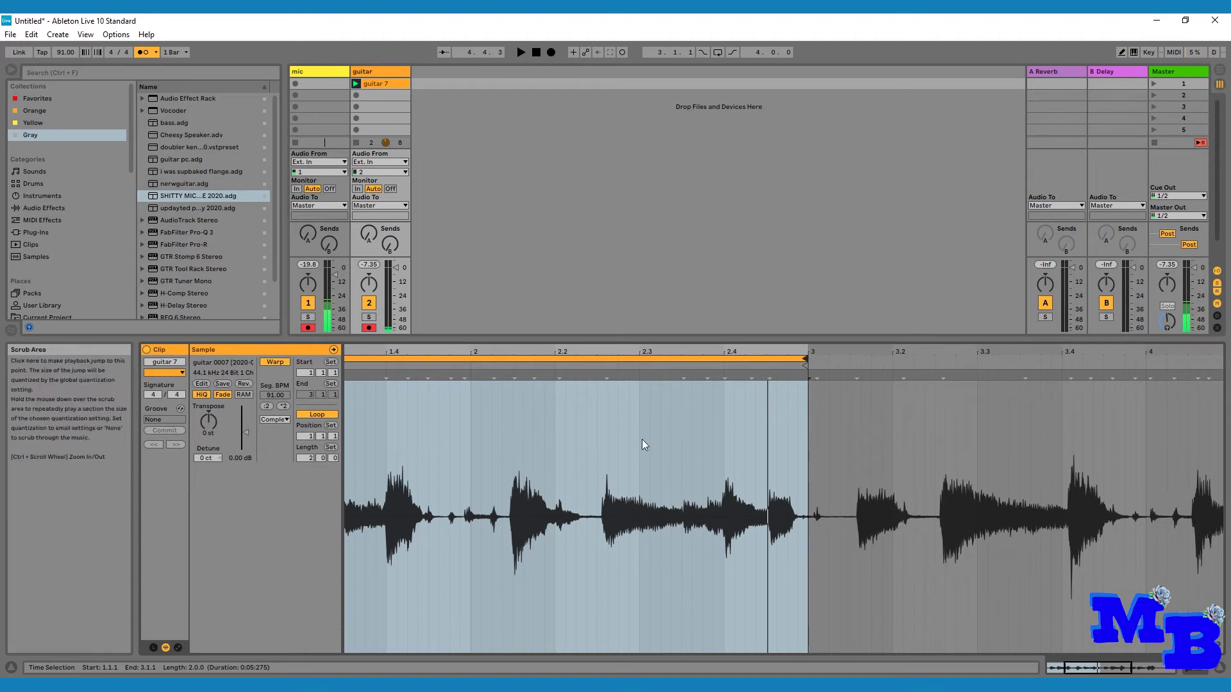
pyautogui.doubleClick(559, 372)
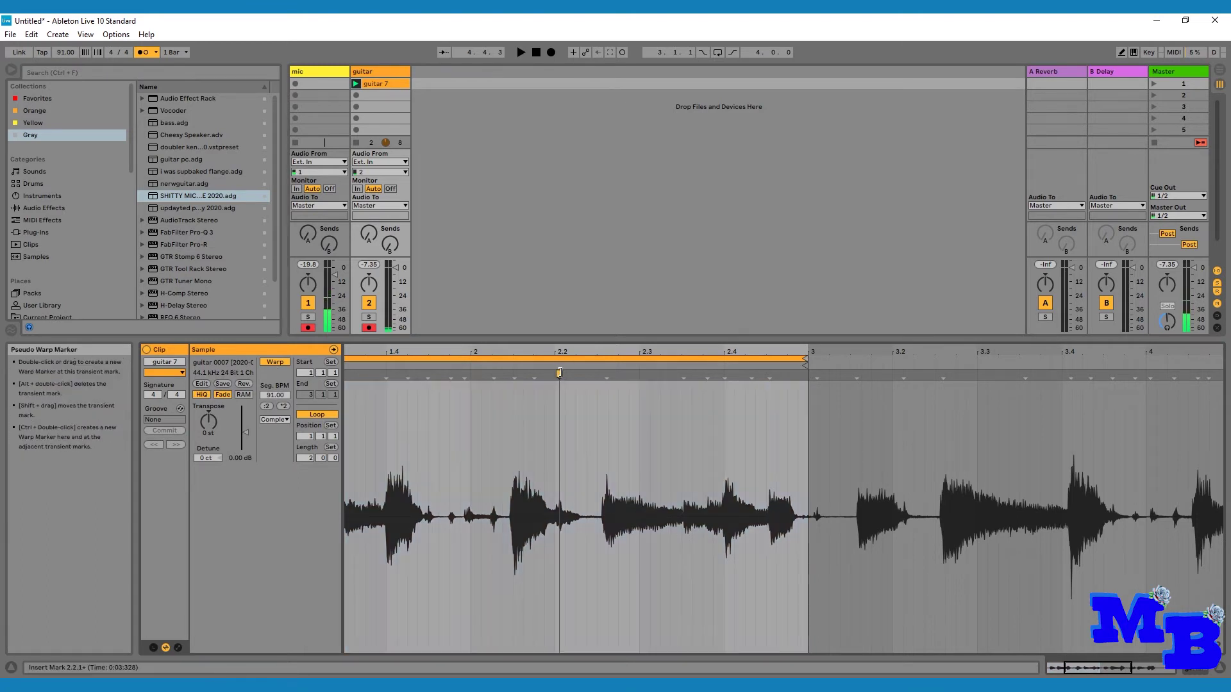
pyautogui.press('+')
pyautogui.doubleClick(841, 372)
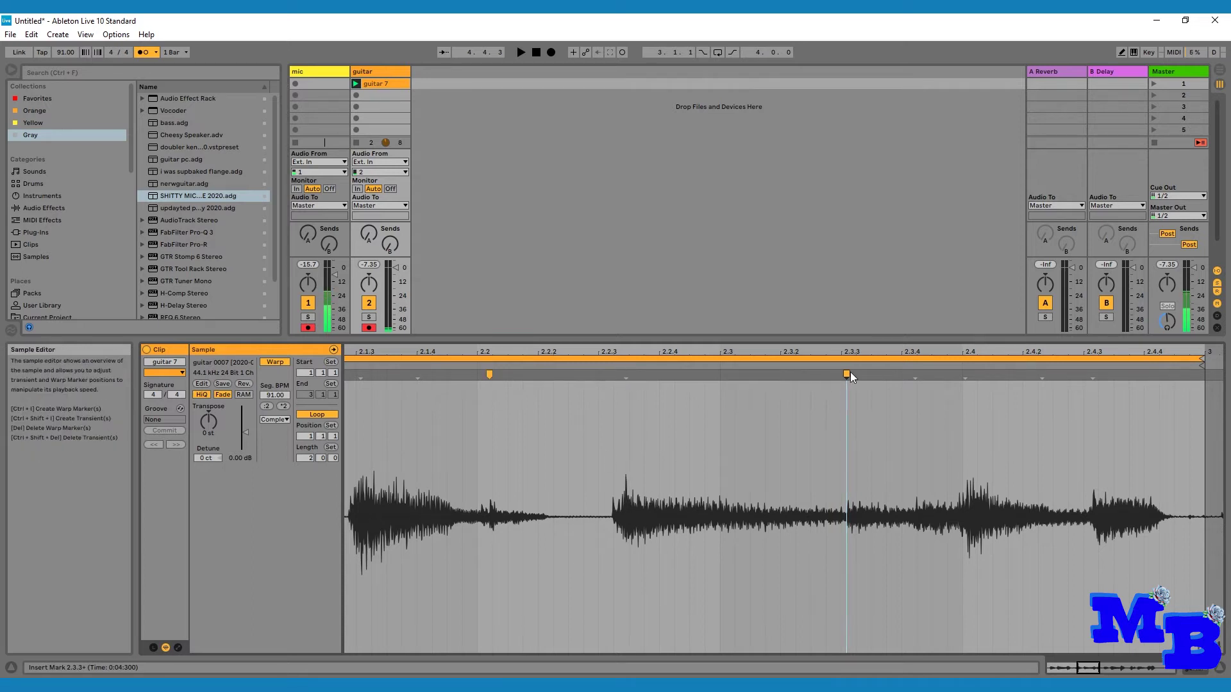
pyautogui.moveTo(625, 374); pyautogui.dragTo(603, 373)
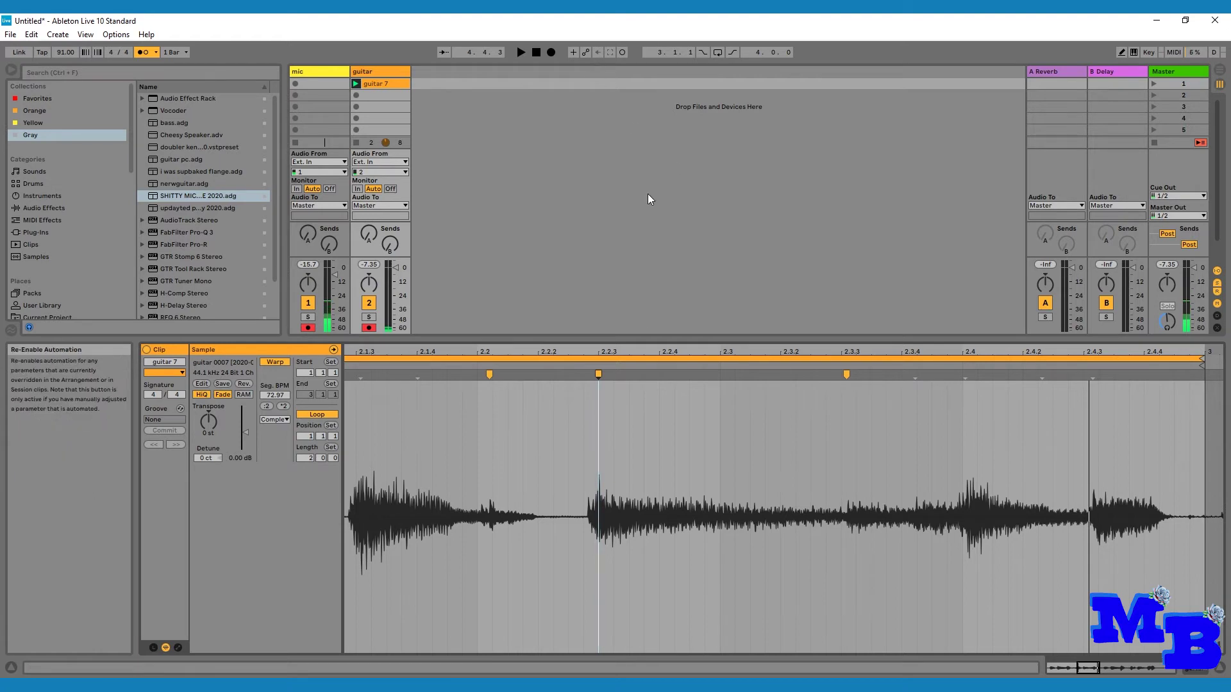
# Replay the loop and nudge the middle warp marker slightly later than 2.2.3.
pyautogui.click(410, 366)
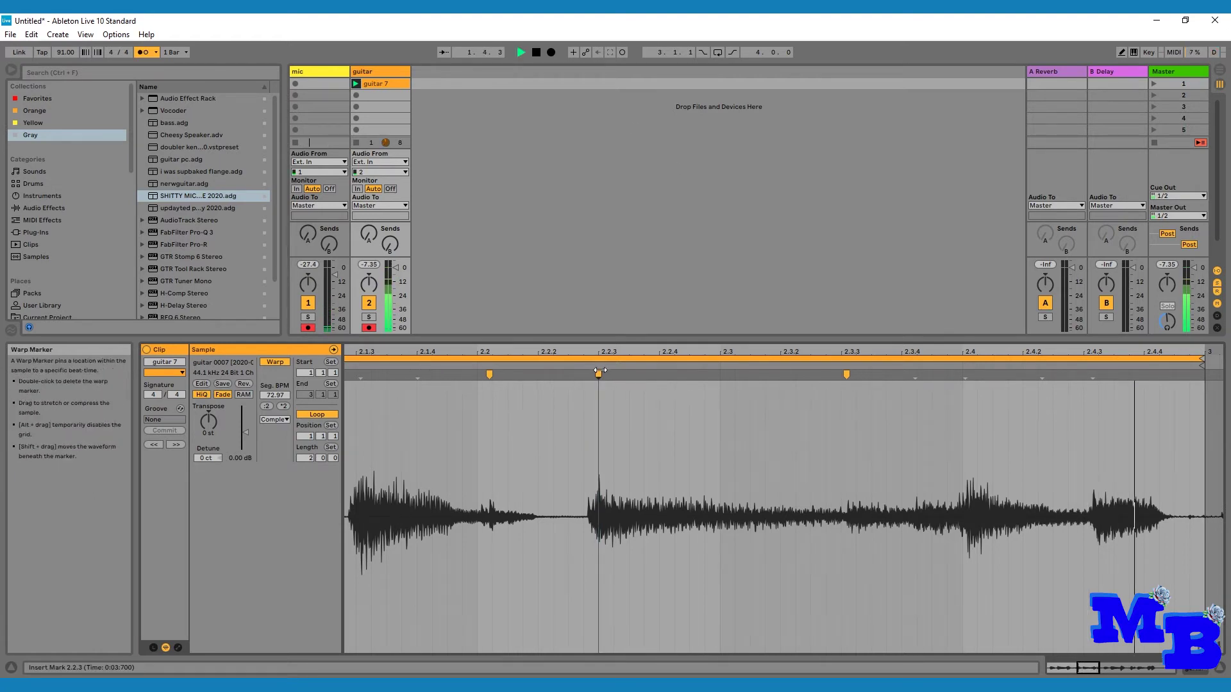
pyautogui.press('space')
pyautogui.press('+')
pyautogui.moveTo(600, 373); pyautogui.dragTo(609, 373)
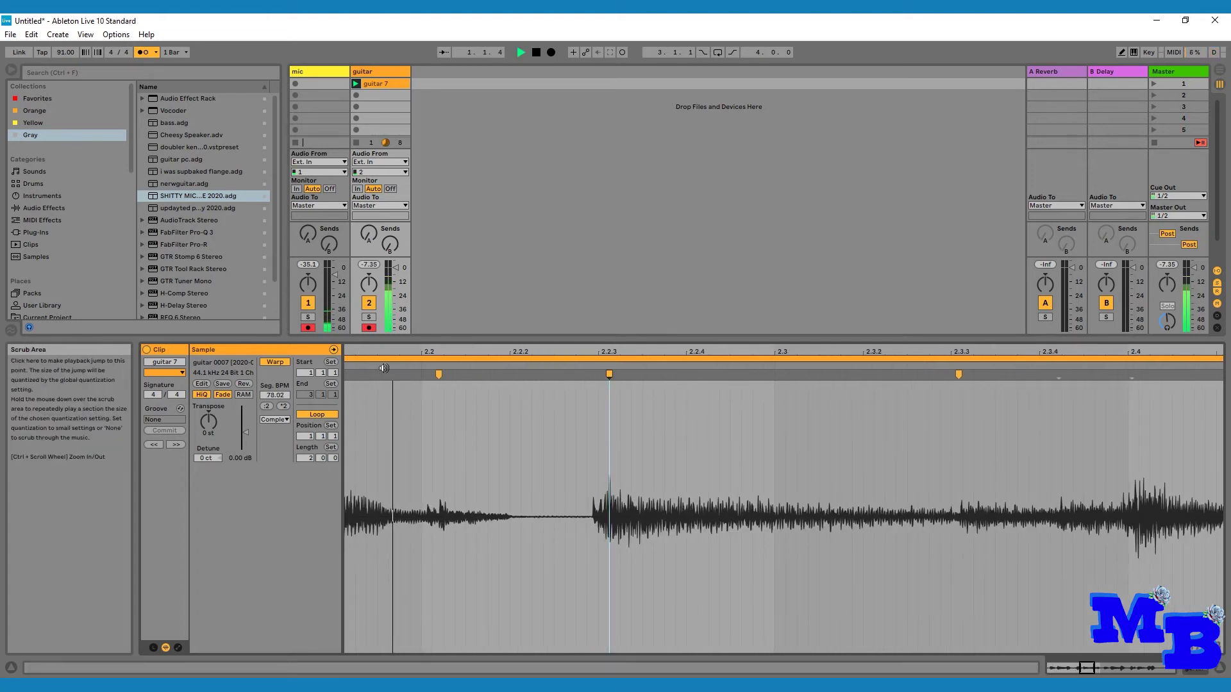
# Play back the full warped loop, lower the guitar track's volume and reduce the clip view's height.
pyautogui.click(538, 443)
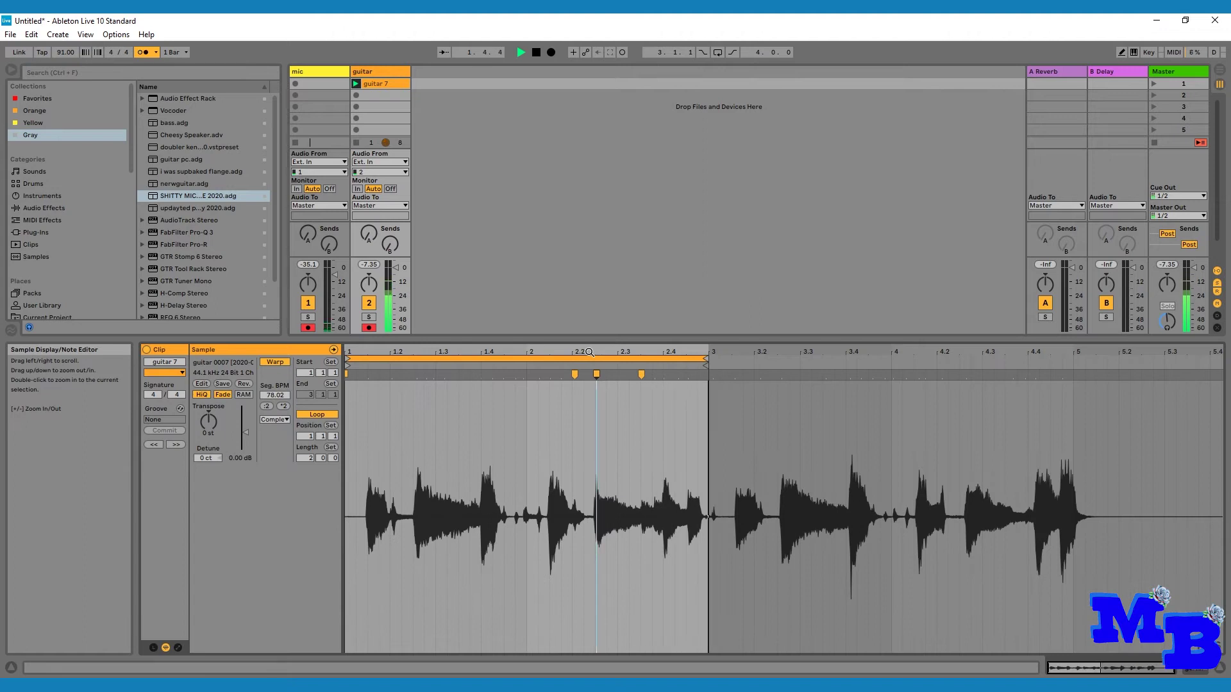
pyautogui.press('space')
pyautogui.press('space')
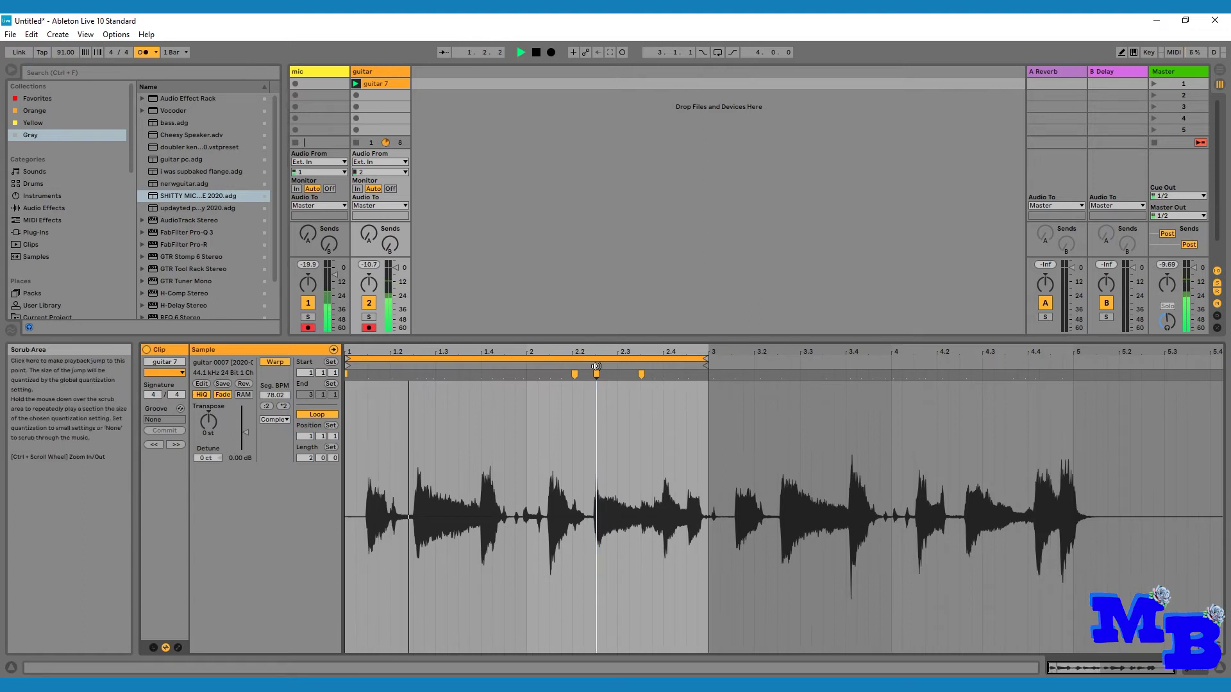
pyautogui.moveTo(396, 268); pyautogui.dragTo(396, 273)
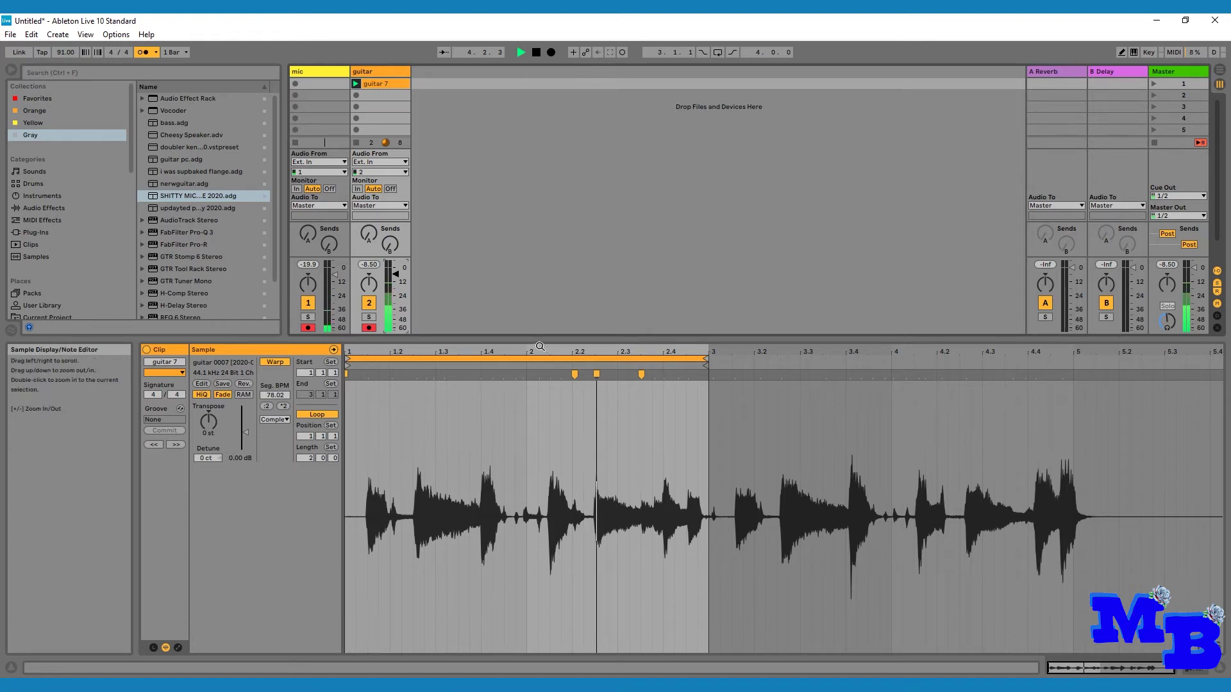
pyautogui.moveTo(537, 336); pyautogui.dragTo(540, 458)
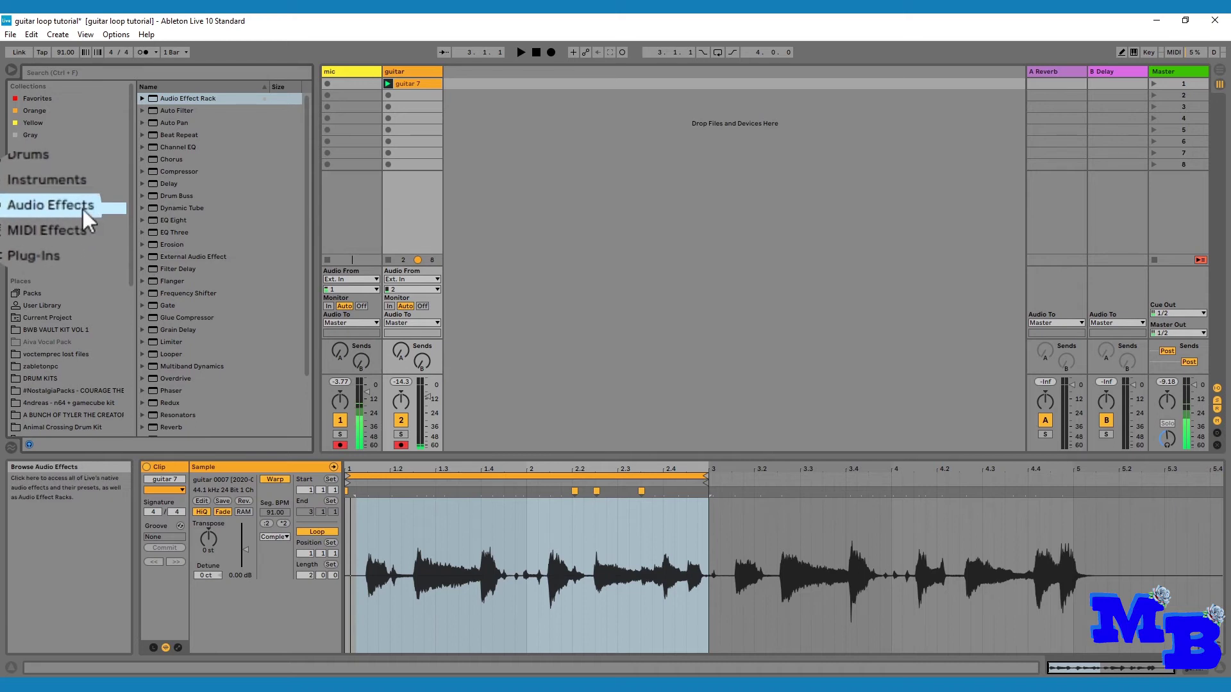
# Add the Clean Guitar Amp preset from the Amp Simulation audio effect racks to the guitar track.
pyautogui.click(144, 85)
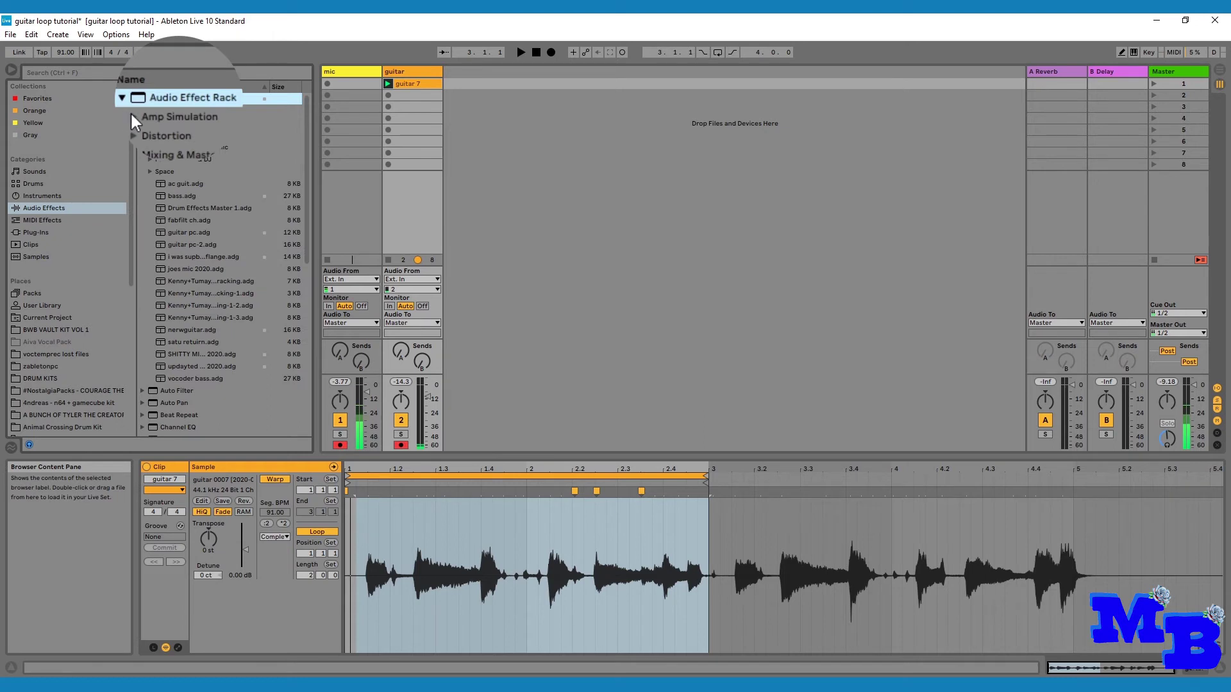
pyautogui.click(131, 113)
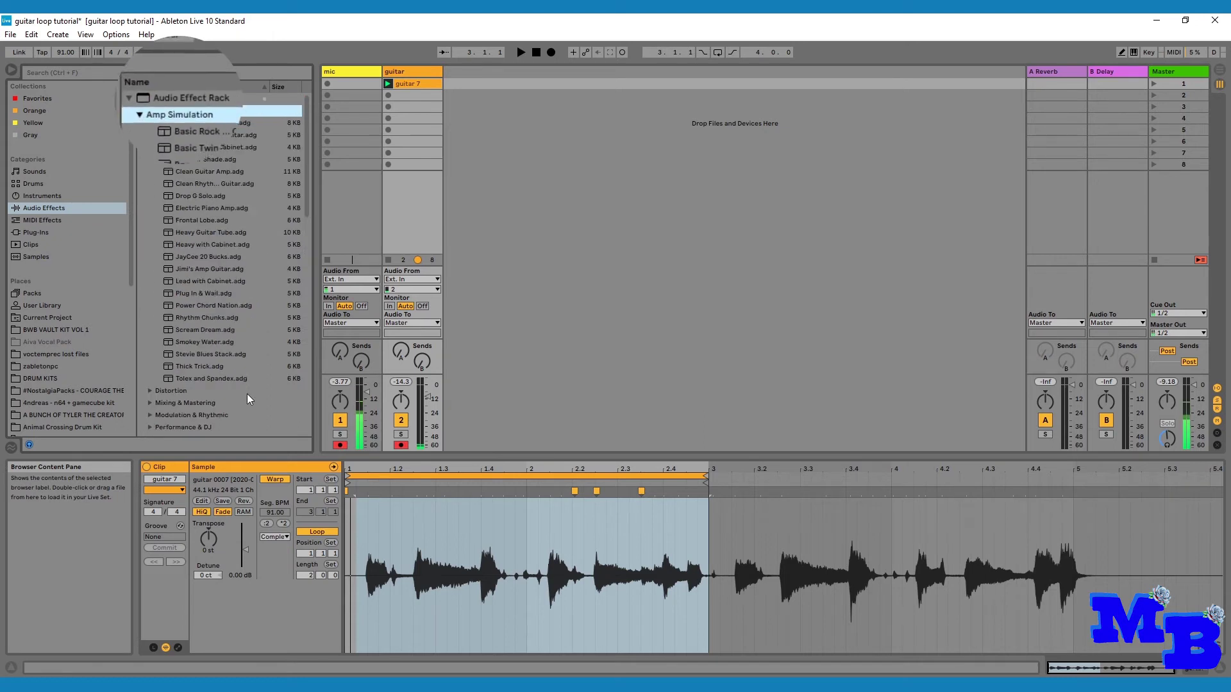
pyautogui.click(236, 121)
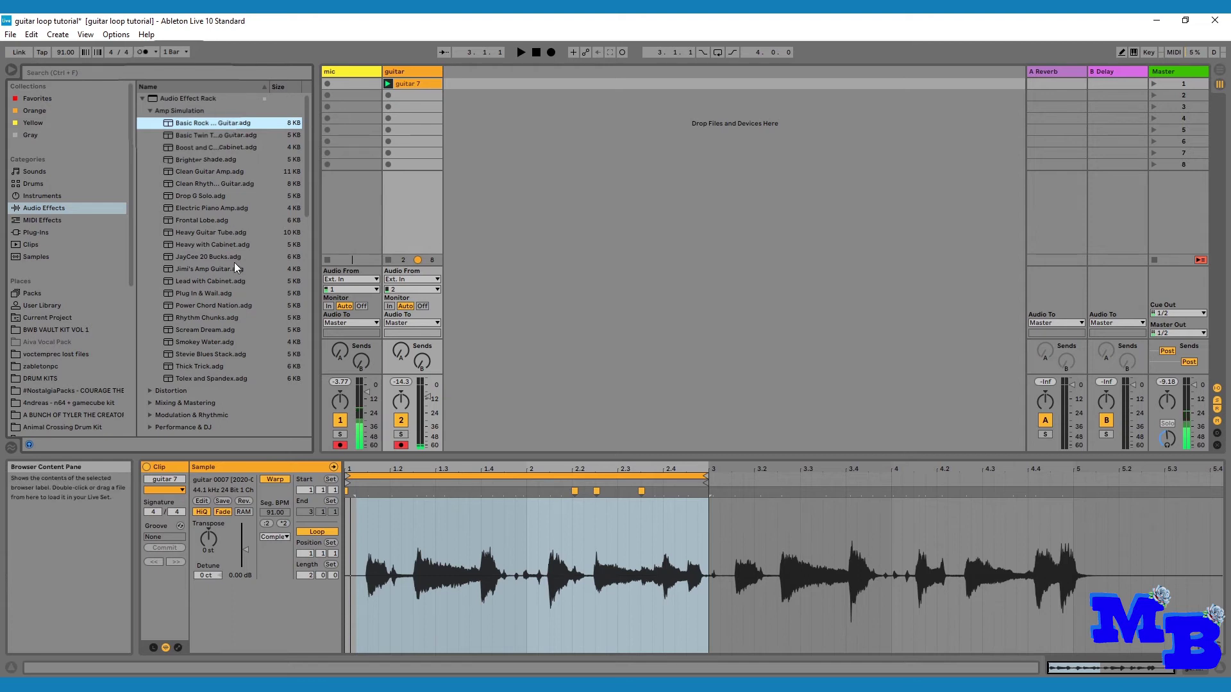
pyautogui.click(211, 171)
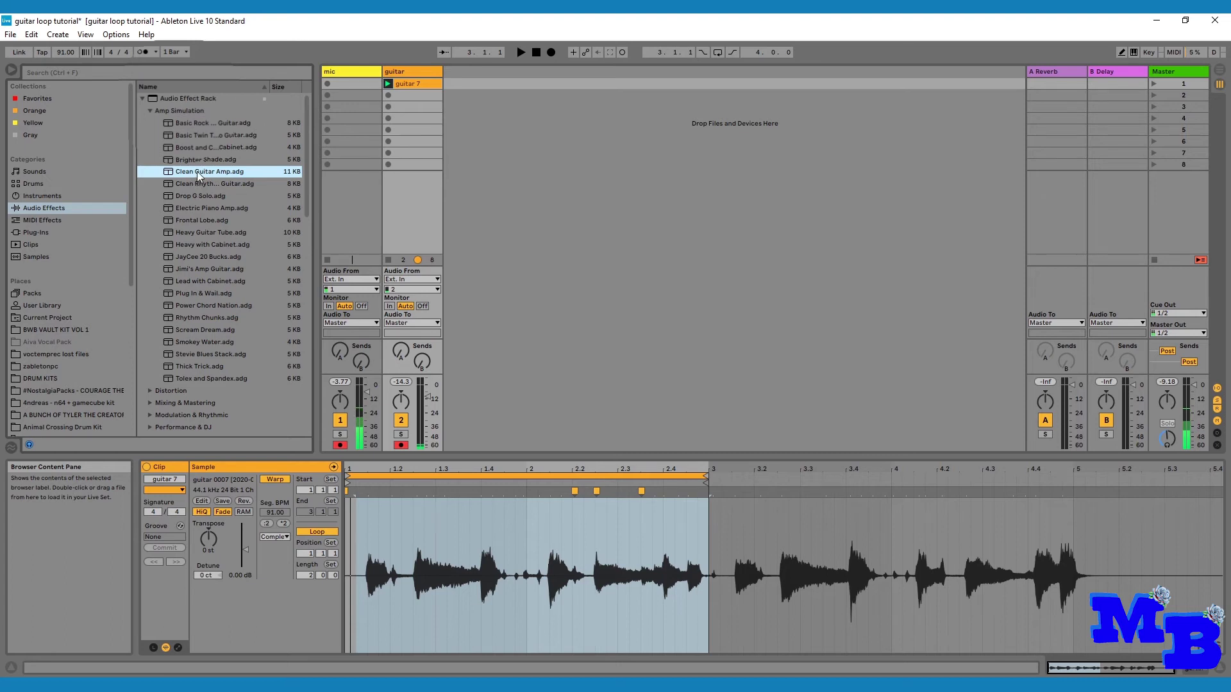
pyautogui.moveTo(197, 171); pyautogui.dragTo(405, 201)
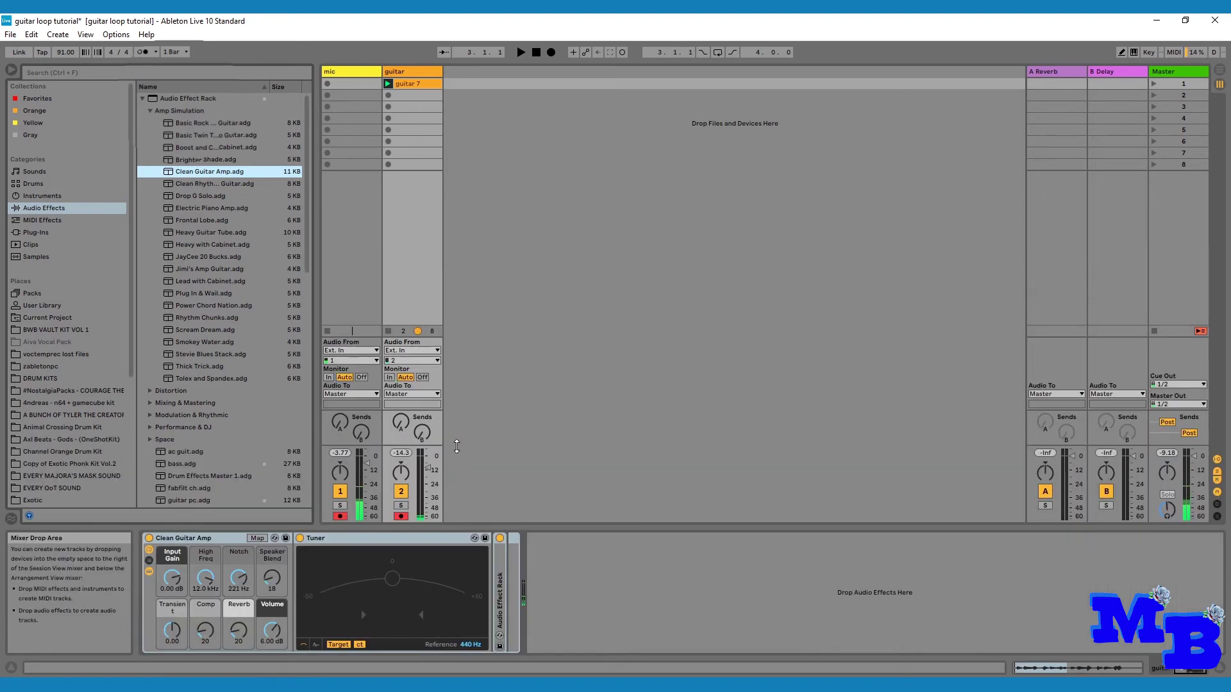
# Compare the guitar loop's sound with the Clean Guitar Amp rack bypassed and enabled.
pyautogui.click(150, 539)
pyautogui.press('space')
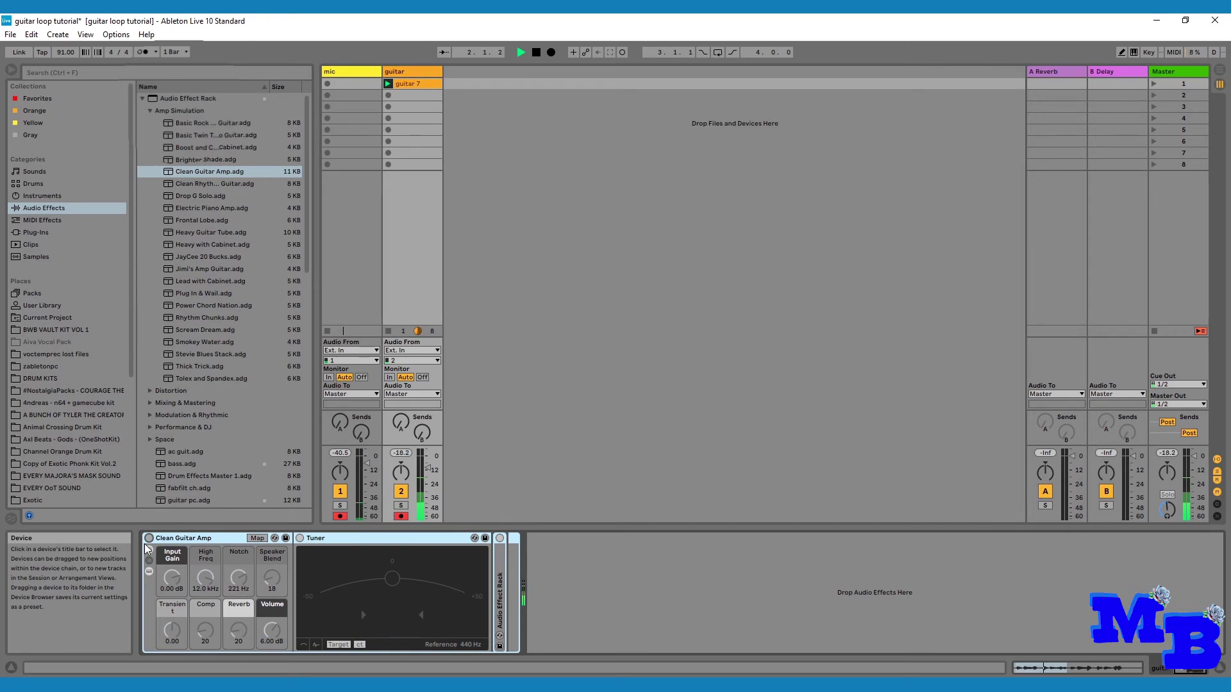
pyautogui.press('space')
pyautogui.click(149, 539)
pyautogui.press('space')
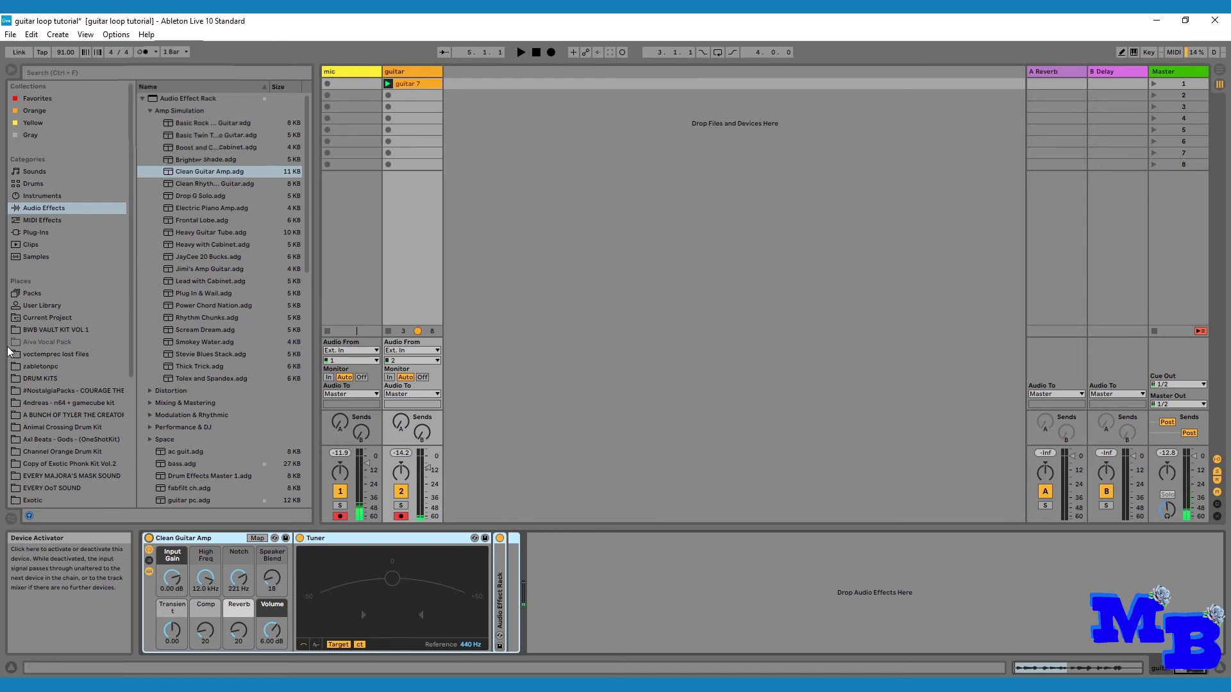
pyautogui.click(388, 83)
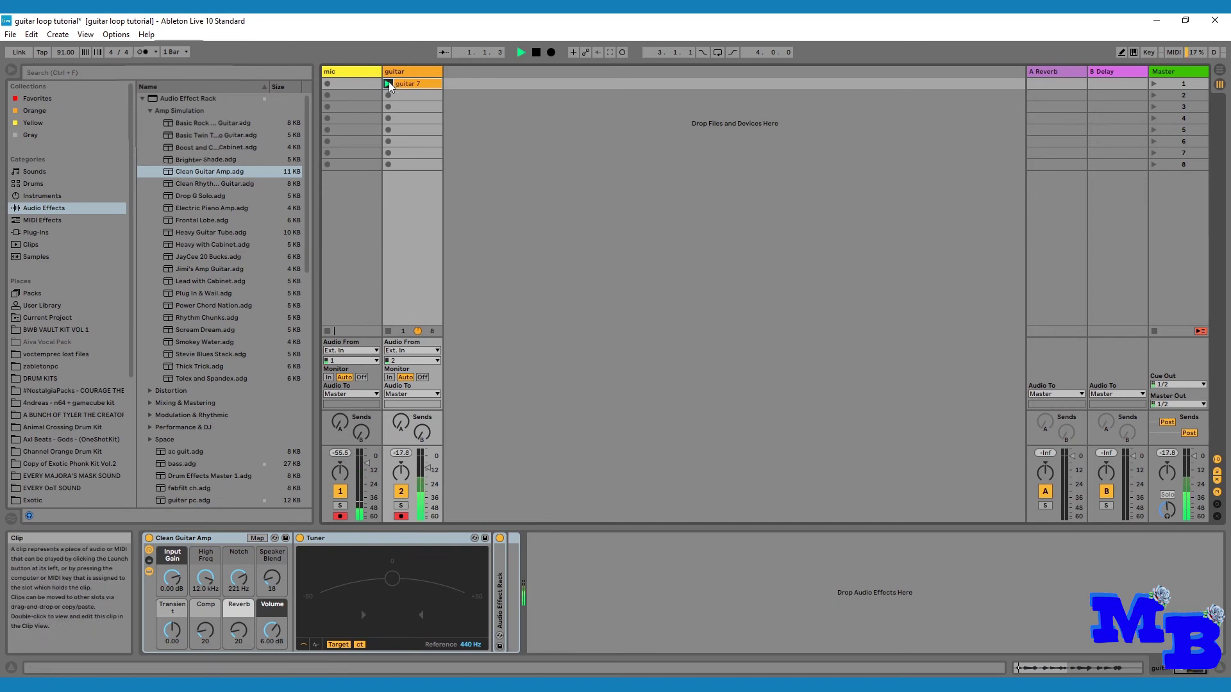
# Stop playback, collapse the Amp Simulation and Audio Effect Rack folders, and select the guitar track's Clean Guitar Amp rack.
pyautogui.click(538, 58)
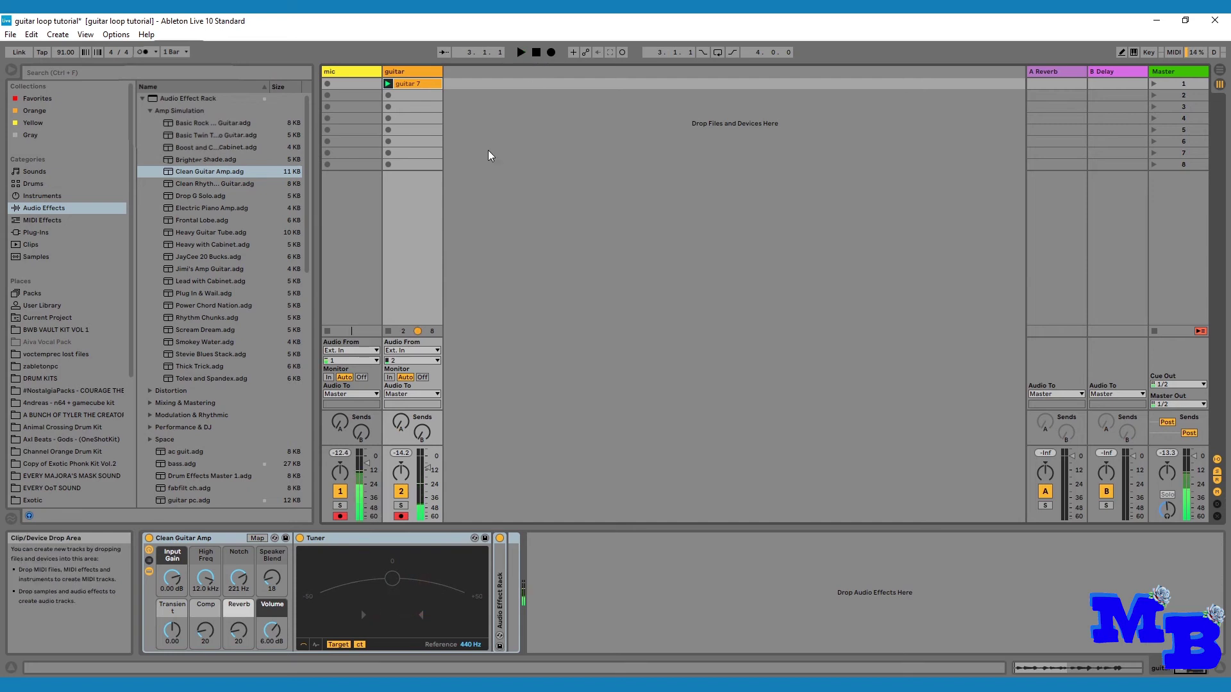
pyautogui.click(150, 110)
pyautogui.click(143, 98)
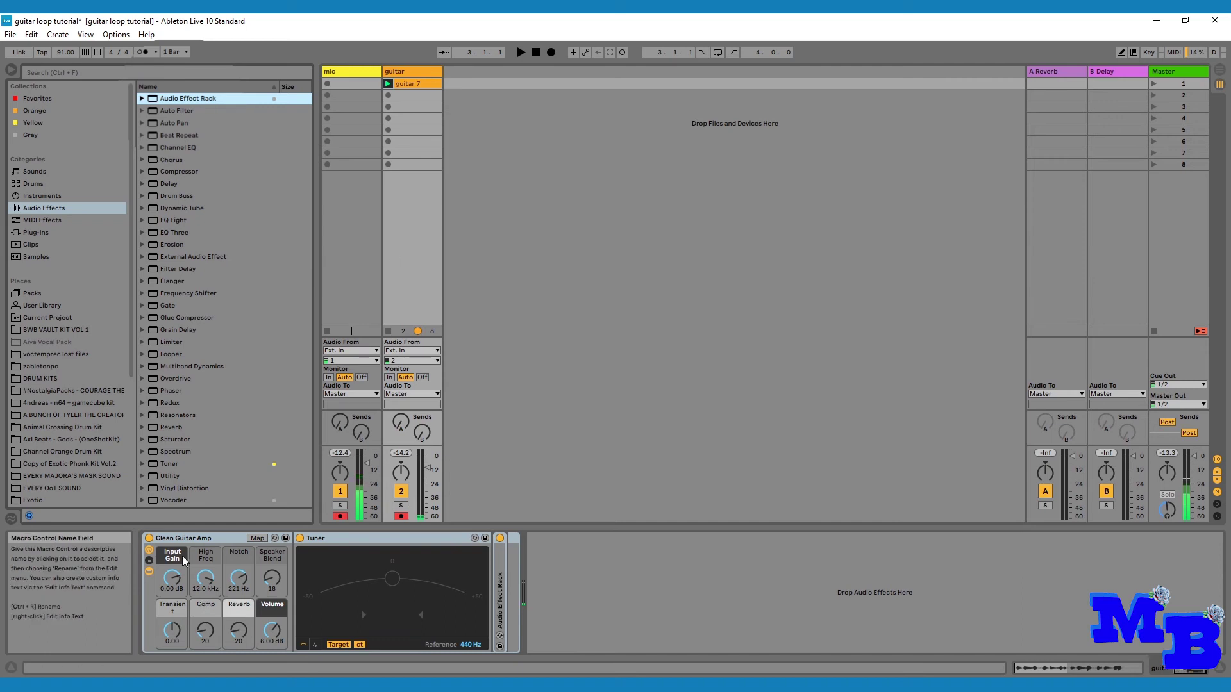
pyautogui.click(203, 540)
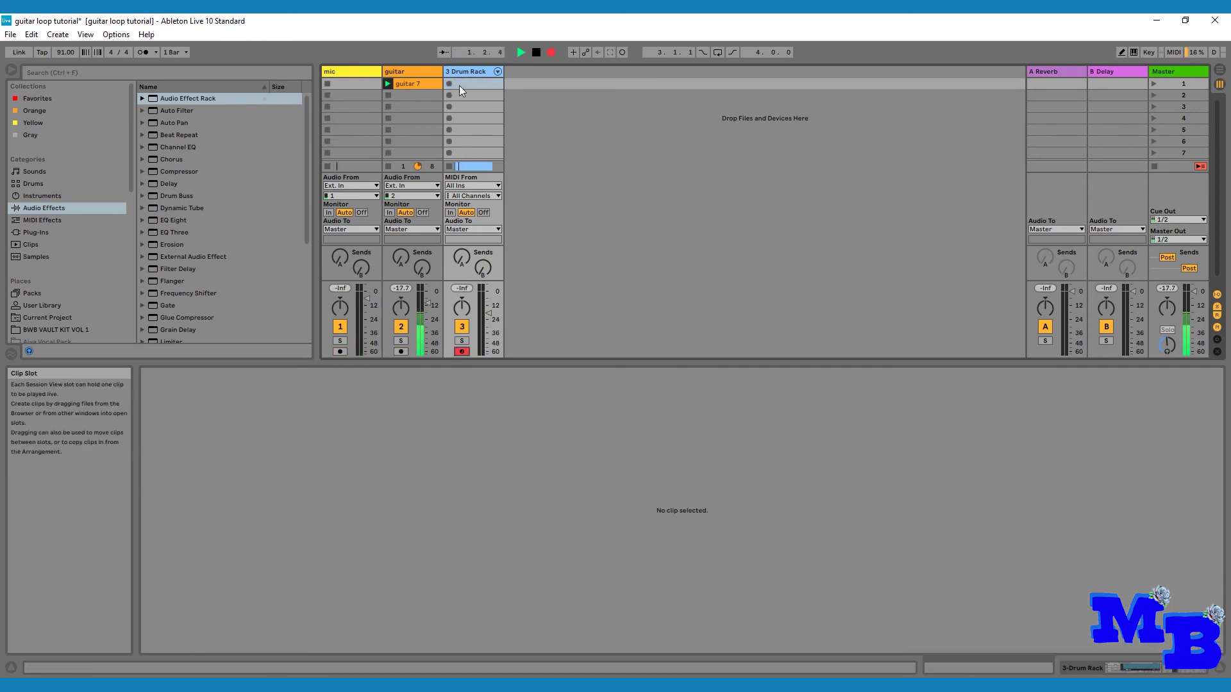
# Program a one-bar clip in the Drum Rack track's first slot with eighth-note closed hi-hats, a kick and open hat on 1, and a snare on 1.3.
pyautogui.click(459, 85)
pyautogui.click(449, 84)
pyautogui.doubleClick(411, 443)
pyautogui.doubleClick(516, 550)
pyautogui.doubleClick(620, 551)
pyautogui.doubleClick(725, 550)
pyautogui.doubleClick(829, 551)
pyautogui.doubleClick(830, 427)
pyautogui.doubleClick(422, 551)
pyautogui.doubleClick(934, 550)
pyautogui.doubleClick(1038, 551)
pyautogui.doubleClick(1144, 550)
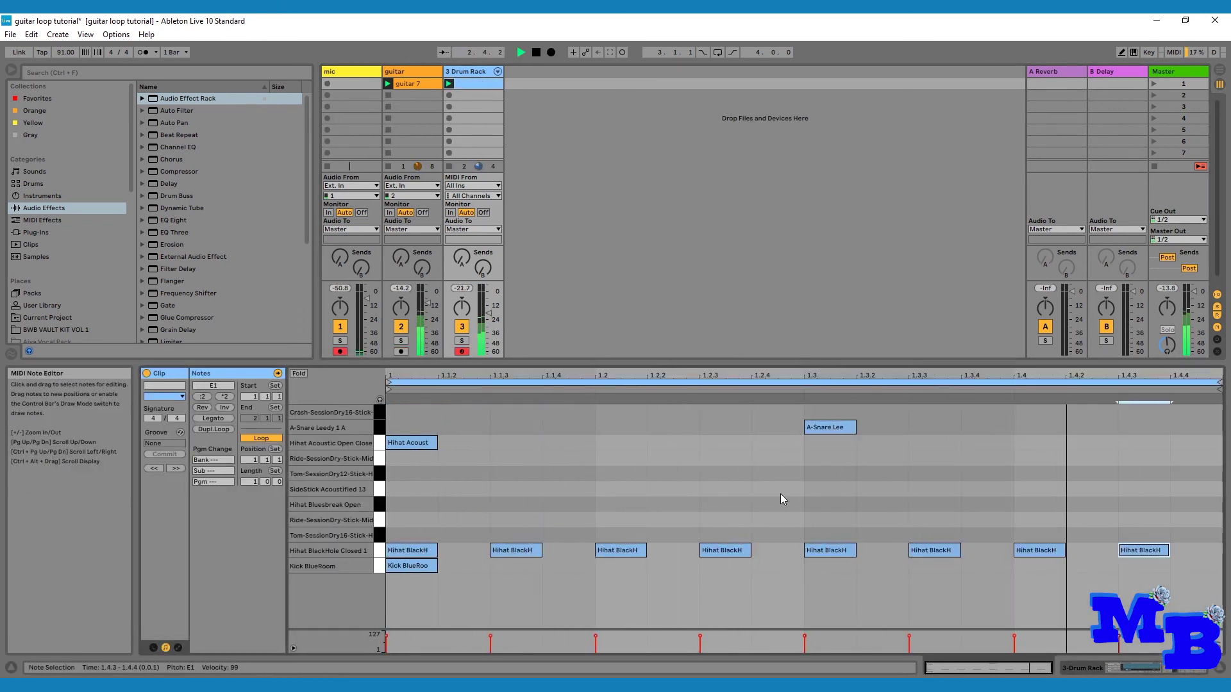
# Duplicate the drum loop to two bars, add a kick before bar 2 and a snare just after 2.3, and move the last hi-hat to Hihat Bluesbreak Open.
pyautogui.click(213, 429)
pyautogui.doubleClick(790, 566)
pyautogui.moveTo(1182, 551); pyautogui.dragTo(1182, 504)
pyautogui.doubleClick(1078, 442)
pyautogui.doubleClick(1054, 441)
pyautogui.doubleClick(1052, 442)
pyautogui.doubleClick(1078, 442)
pyautogui.doubleClick(1052, 428)
# Add kicks just before 1.3 and on both sides of 2.4, and put a closed hi-hat back on 2.4.3.
pyautogui.doubleClick(580, 566)
pyautogui.doubleClick(1078, 566)
pyautogui.doubleClick(1130, 566)
pyautogui.doubleClick(1183, 551)
pyautogui.doubleClick(1157, 566)
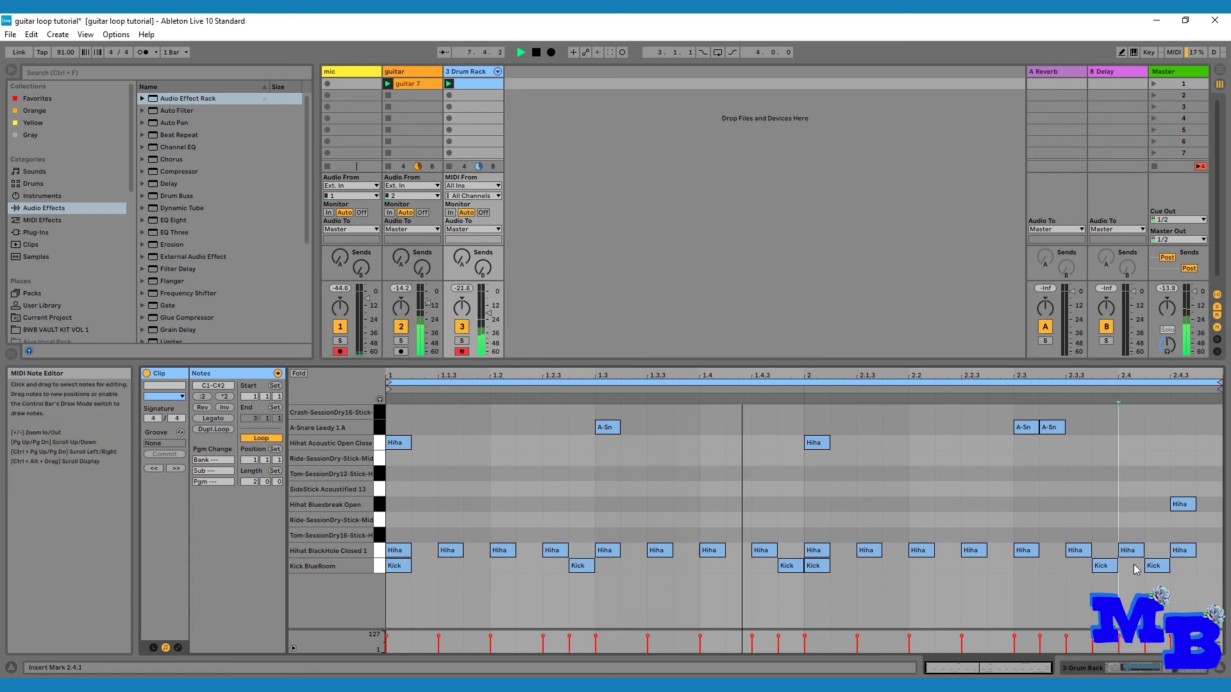
# Insert a MIDI track and load 808 (Closed On Sunday).wav from the Jesus Is King Drum Kit onto it.
pyautogui.rightClick(514, 69)
pyautogui.click(532, 86)
pyautogui.moveTo(220, 123); pyautogui.dragTo(685, 592)
pyautogui.scroll(-2, 69, 321)
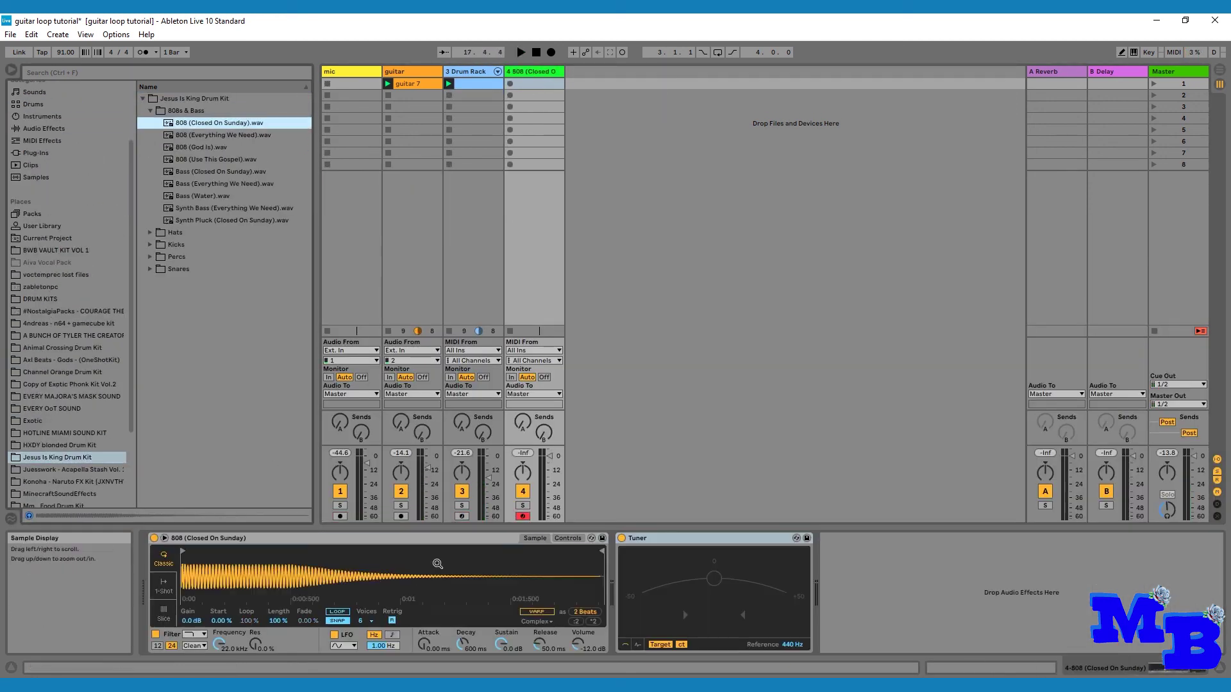
# Create a two-bar clip in the 808 track's first slot and write a bassline of long E2, B1, D2 and A1 notes.
pyautogui.doubleClick(534, 84)
pyautogui.press('space')
pyautogui.click(536, 192)
pyautogui.click(212, 548)
pyautogui.doubleClick(534, 84)
pyautogui.moveTo(397, 412)
pyautogui.mouseDown()
pyautogui.moveTo(736, 448)
pyautogui.moveTo(736, 489)
pyautogui.mouseUp()
pyautogui.moveTo(249, 482); pyautogui.dragTo(249, 473)
pyautogui.moveTo(476, 412); pyautogui.dragTo(940, 442)
pyautogui.moveTo(674, 489); pyautogui.dragTo(1126, 516)
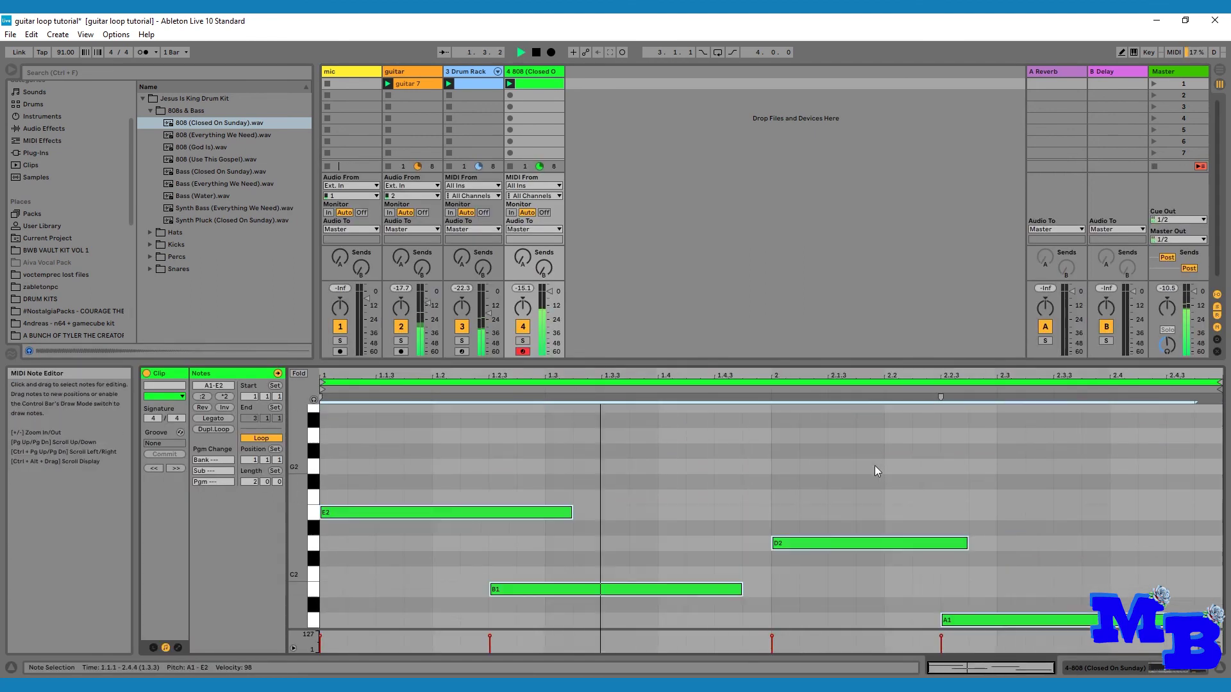
# Review the guitar, drum and 808 clips in the clip view.
pyautogui.click(424, 86)
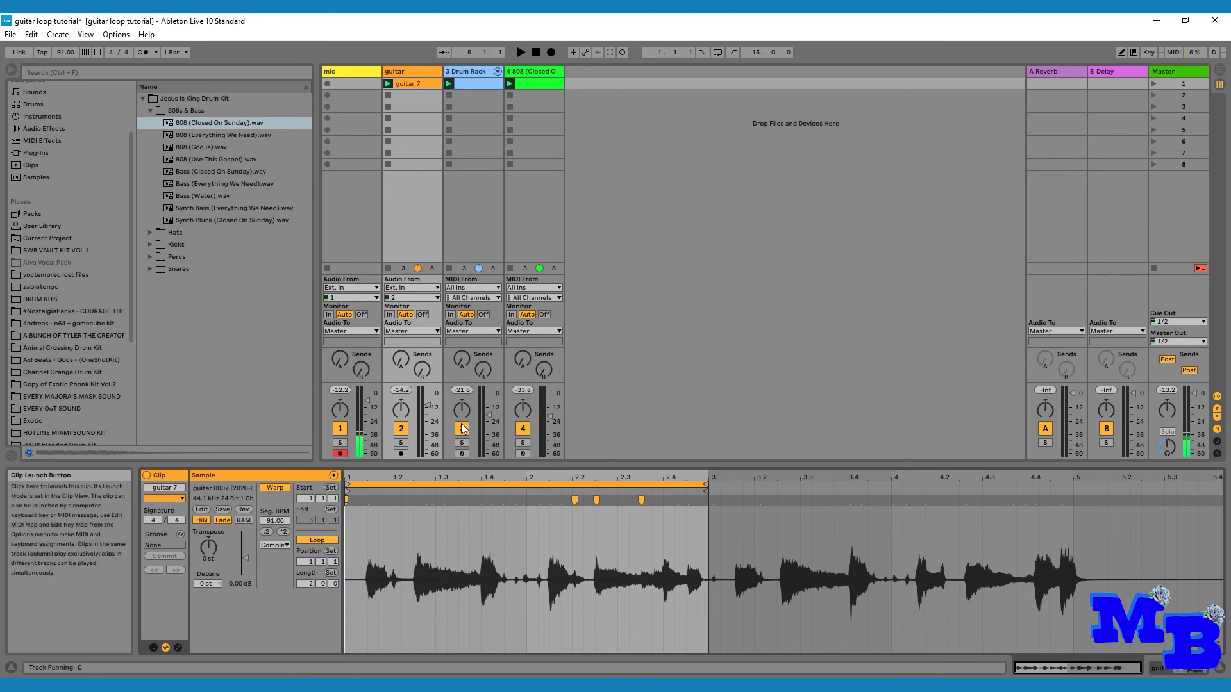
pyautogui.click(499, 88)
pyautogui.click(543, 82)
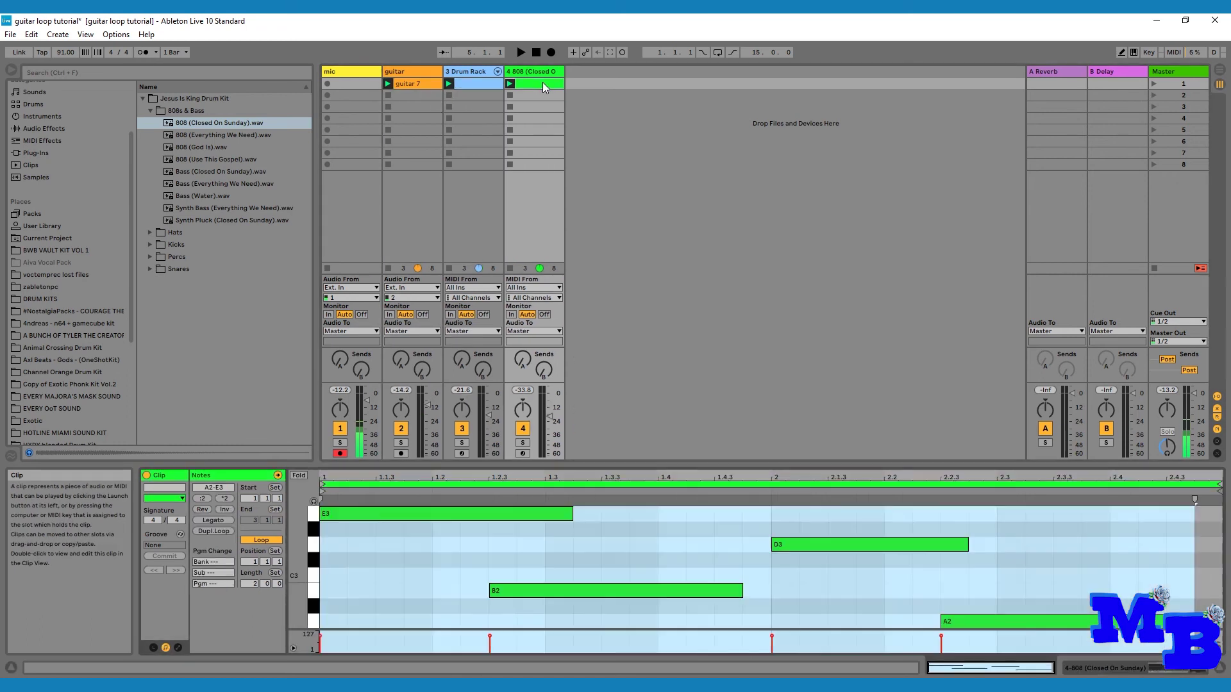
# Show the guitar track's devices, play the guitar, drum and 808 clips together, and stop playback.
pyautogui.click(424, 72)
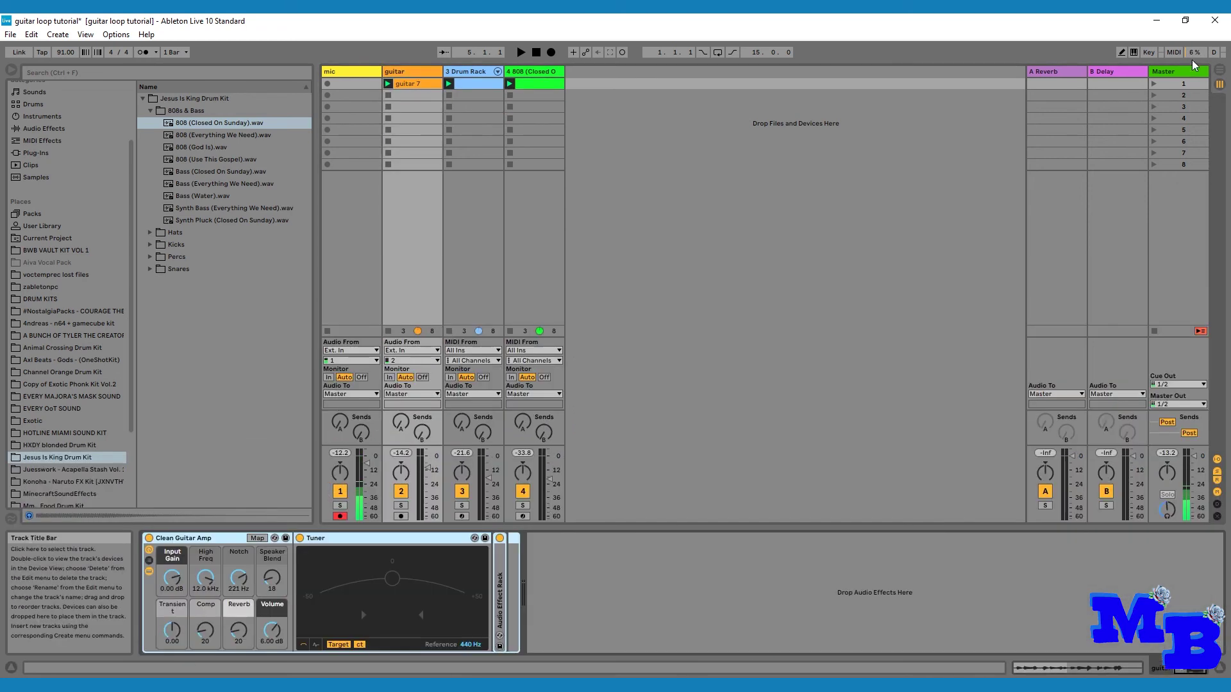
pyautogui.press('space')
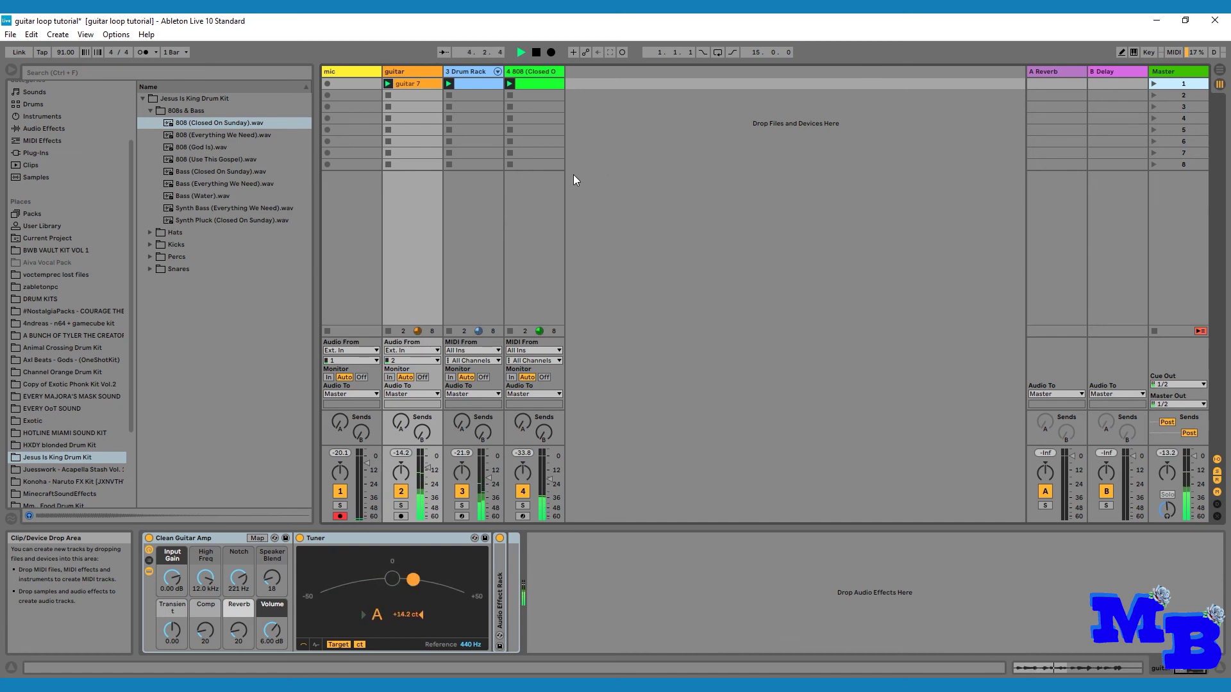
pyautogui.click(536, 53)
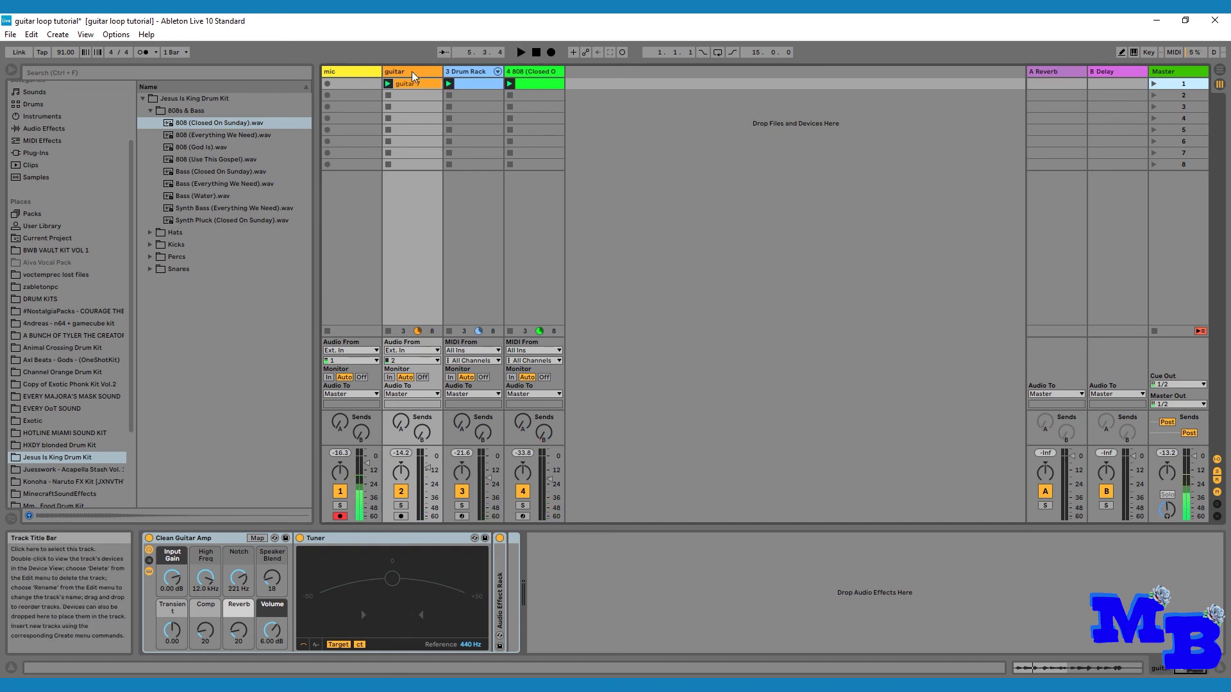
# Inspect the device chains of the Drum Rack and guitar tracks, and open the guitar 7 clip's warped waveform.
pyautogui.click(456, 72)
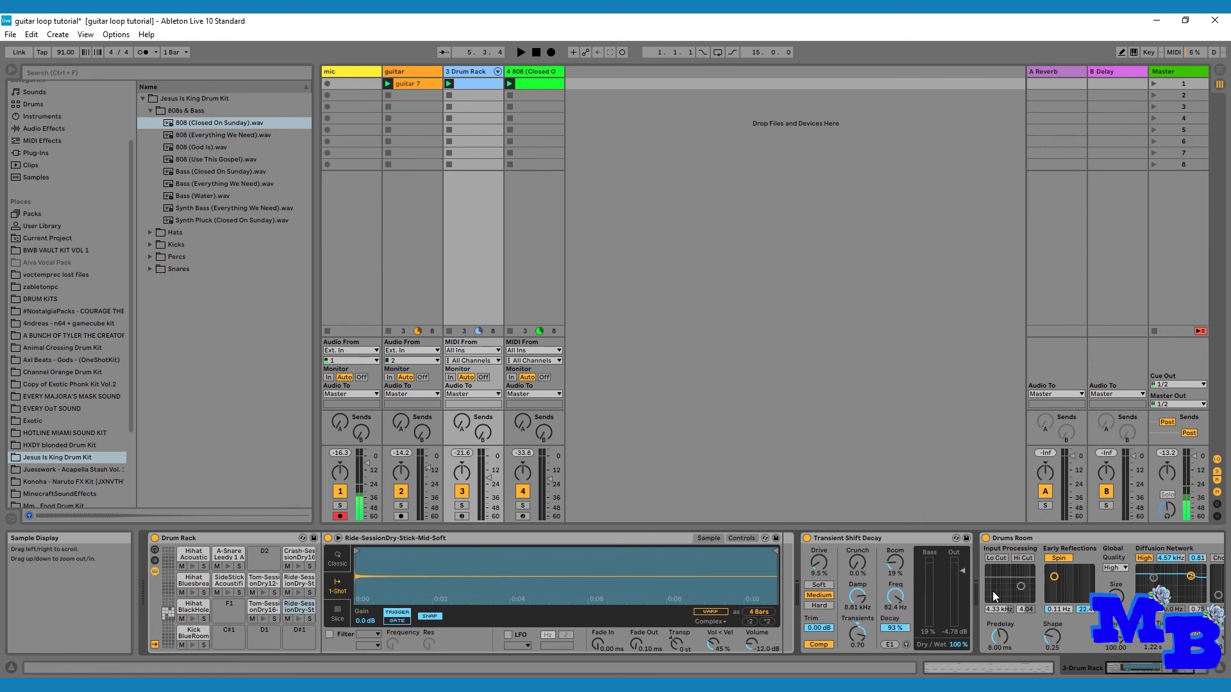
pyautogui.click(428, 71)
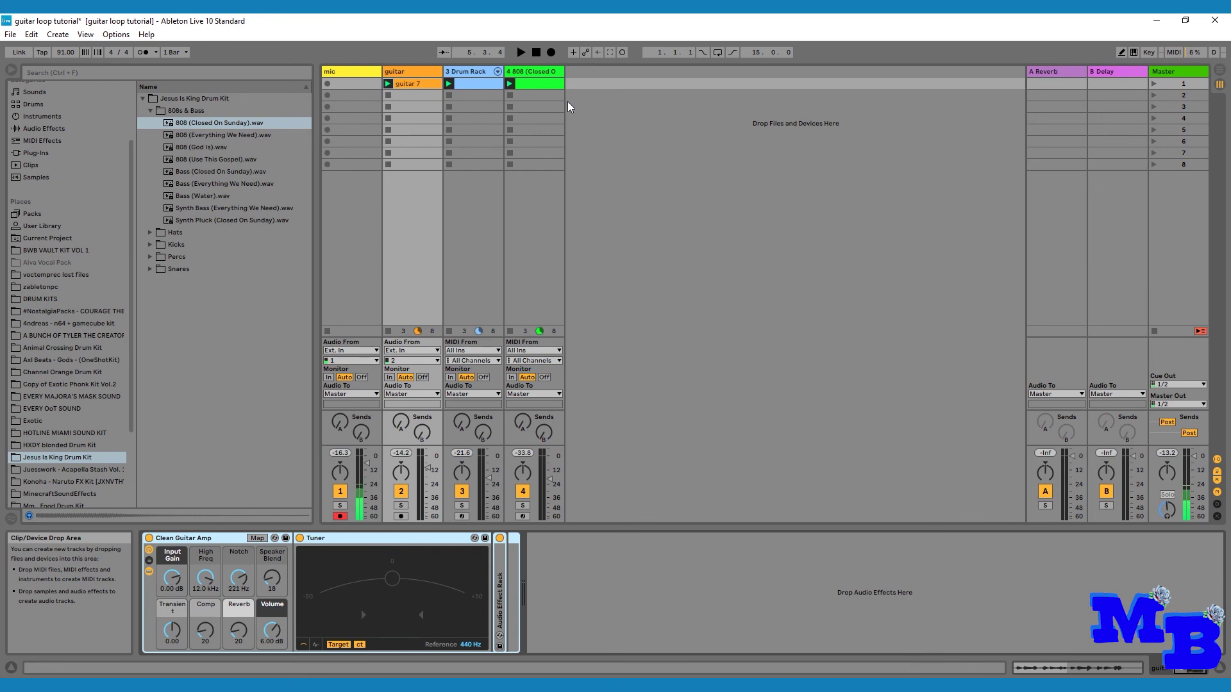
pyautogui.click(415, 84)
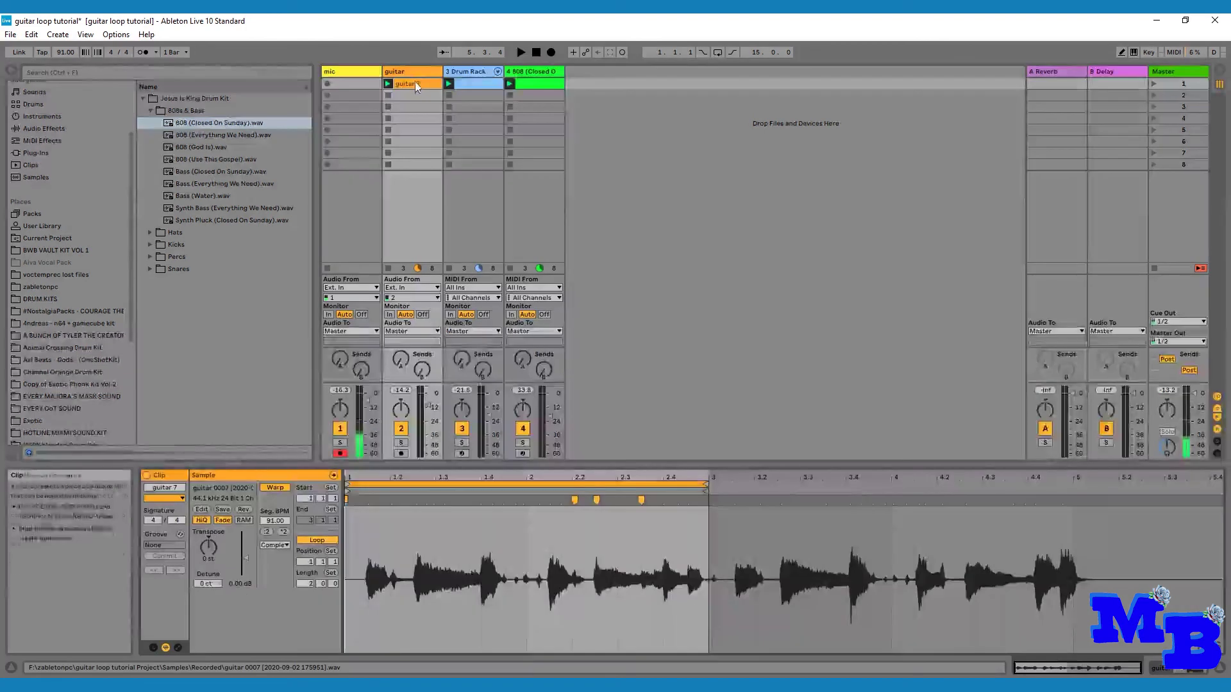